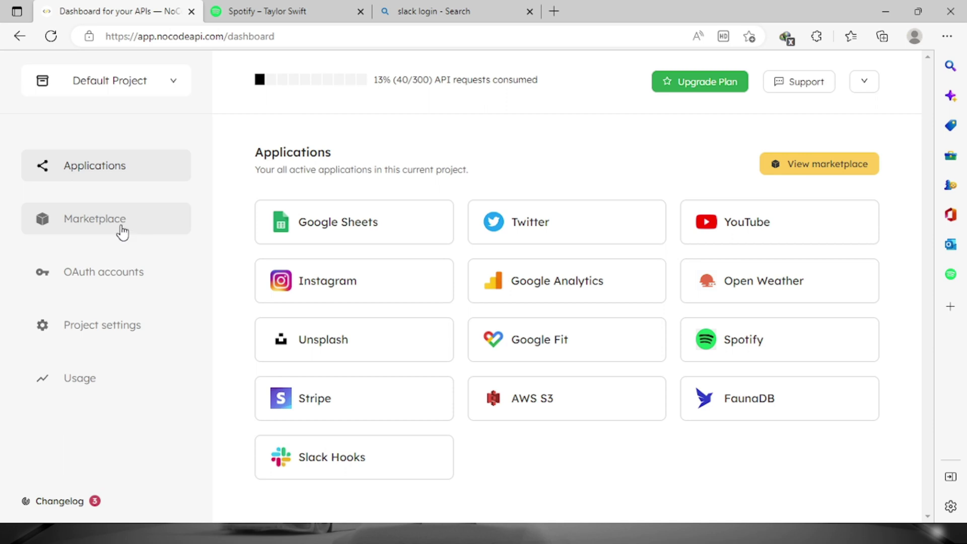
- Find the Slack Hooks application in the marketplace by searching for "slack" and start creating a Slack Hooks API with a new Slack app
click(122, 233)
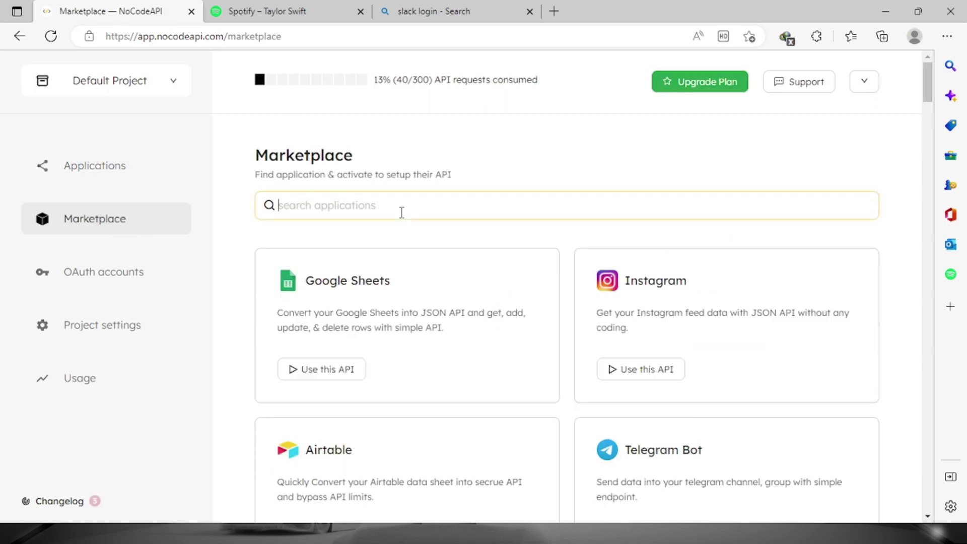
text(slack)
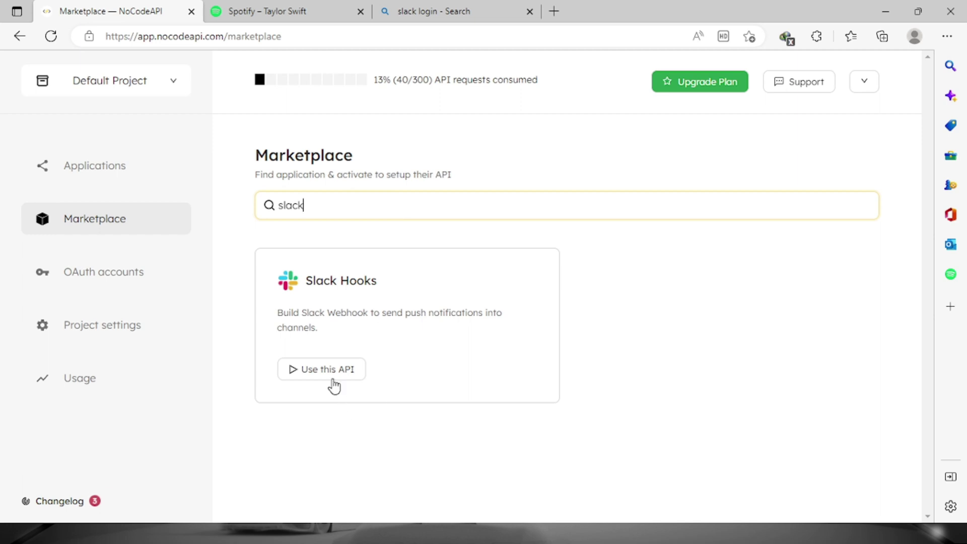
click(323, 374)
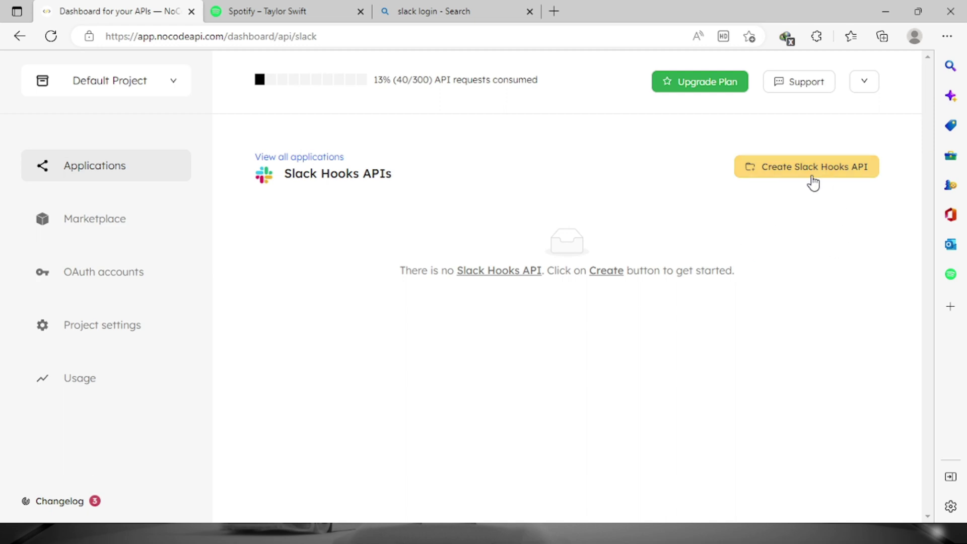
click(810, 174)
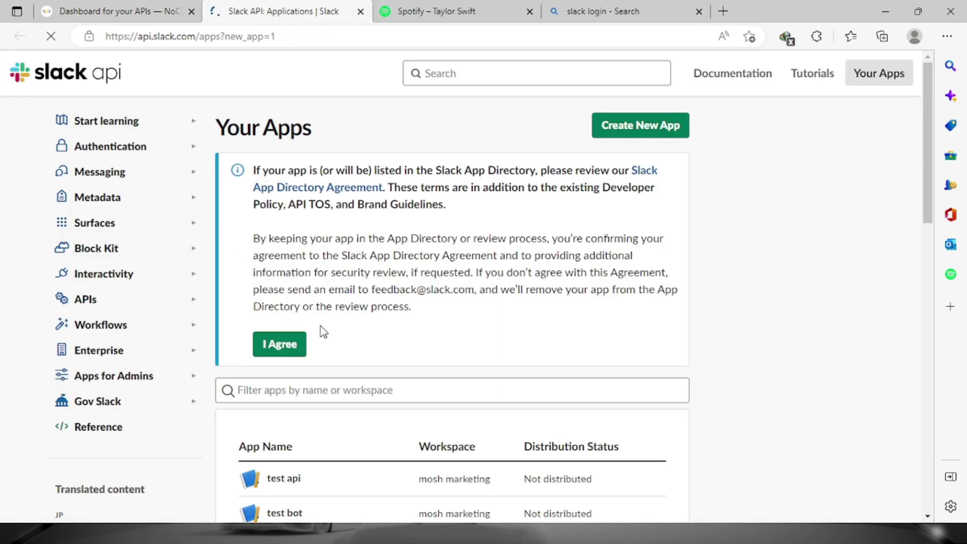
scroll(321, 330, down, 3)
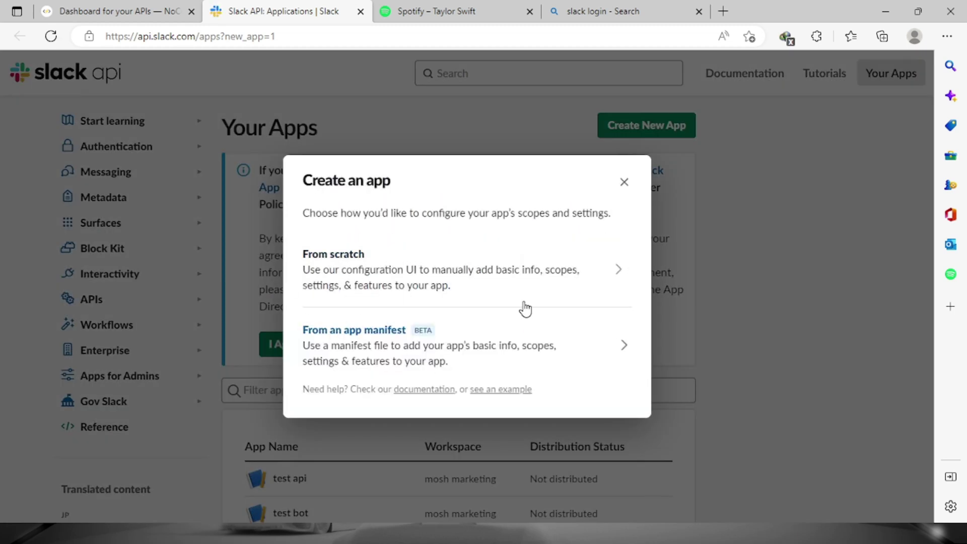
- Open Slack's login page from the "slack login" search results and sign in to the mosh marketing workspace with the Google account
click(722, 11)
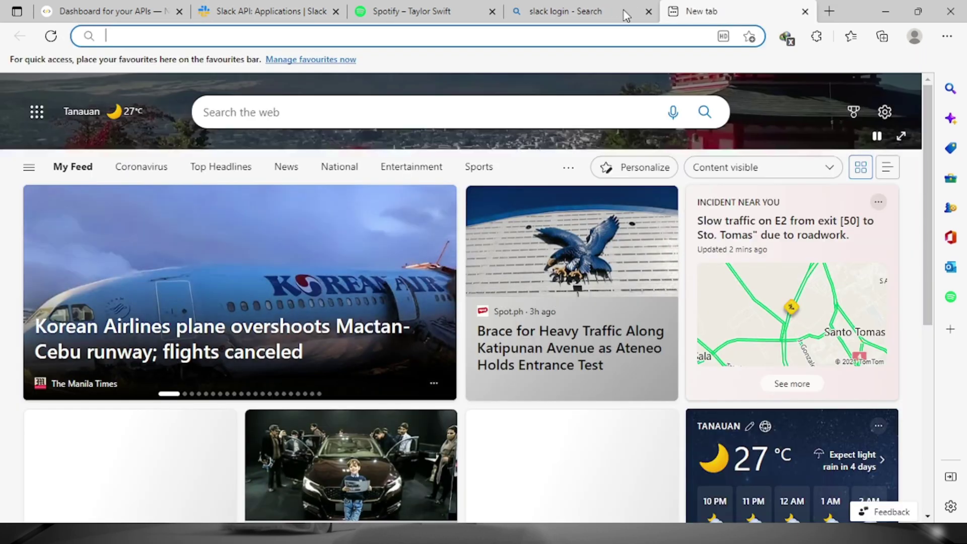
click(593, 12)
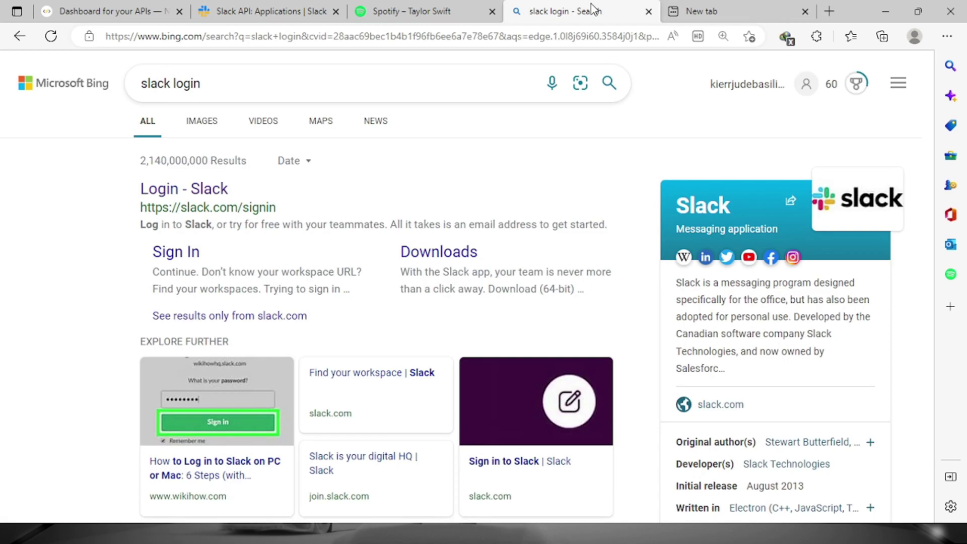
click(200, 192)
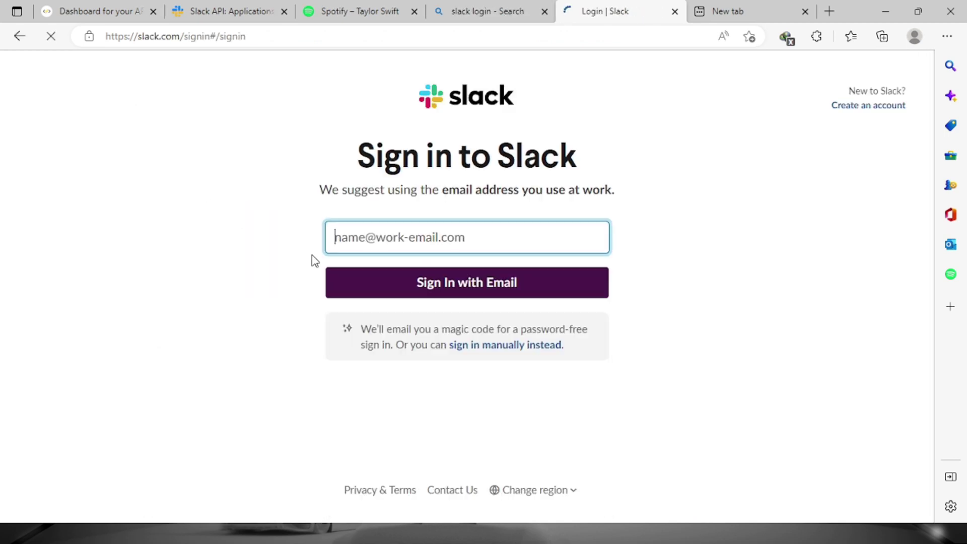
click(417, 243)
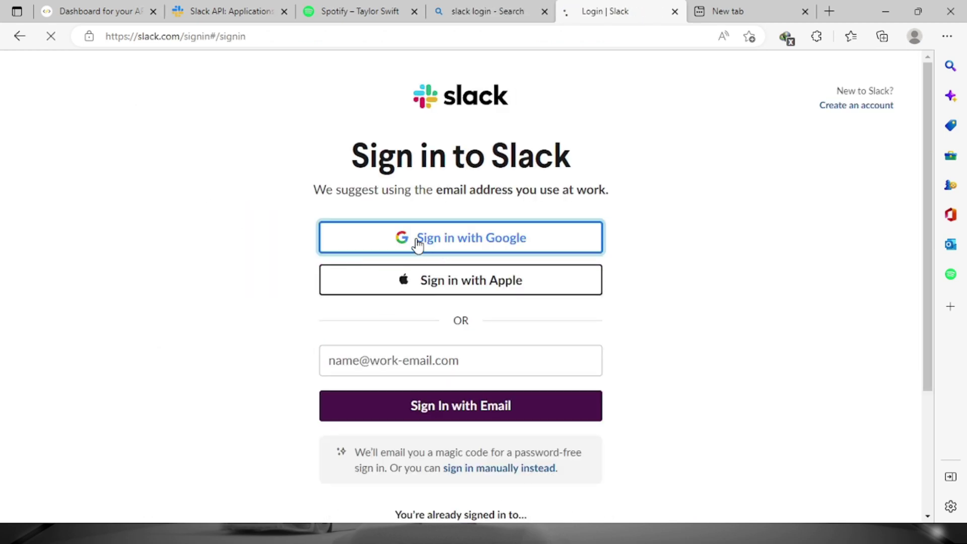
scroll(412, 328, down, 4)
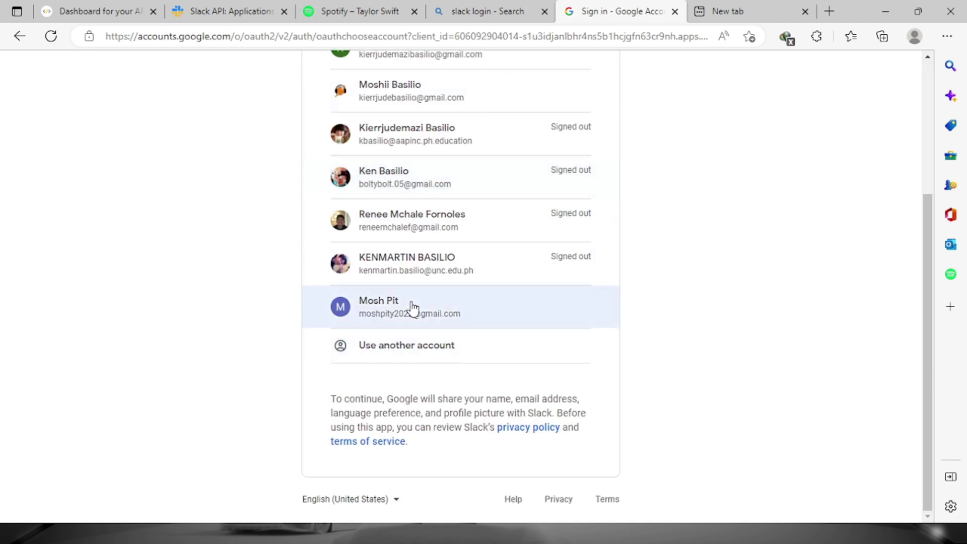
scroll(412, 309, up, 1)
click(436, 351)
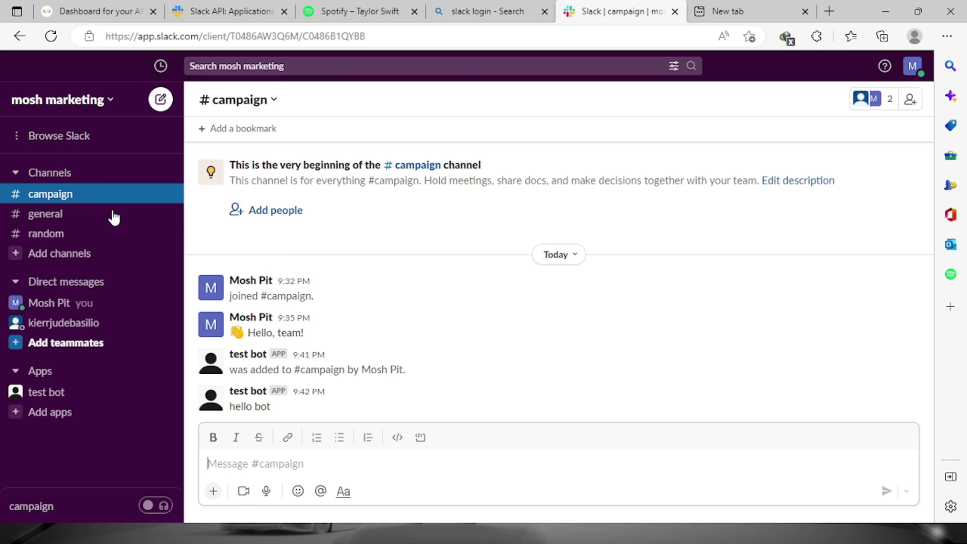
- Return to the Slack API page and create an app from scratch named "slack test" in the mosh marketing workspace
click(252, 11)
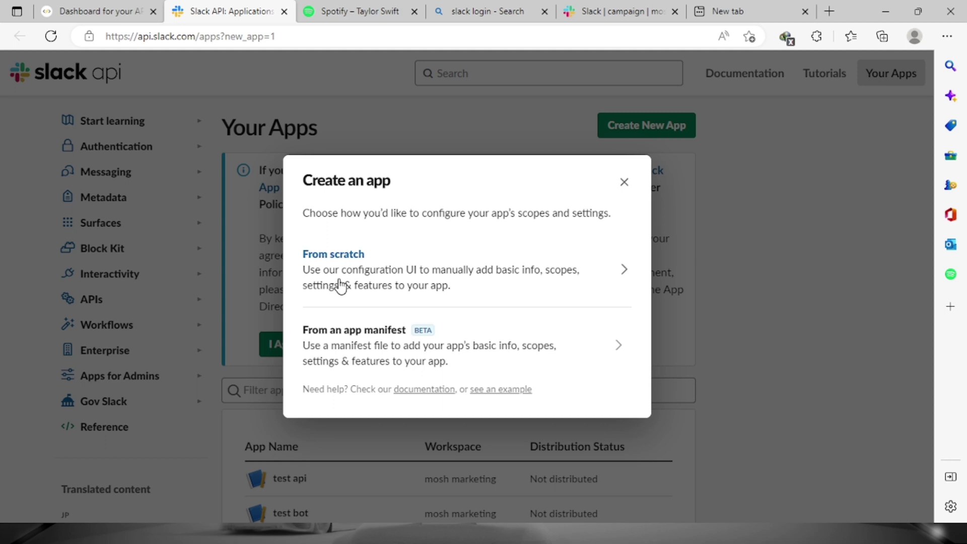
click(418, 281)
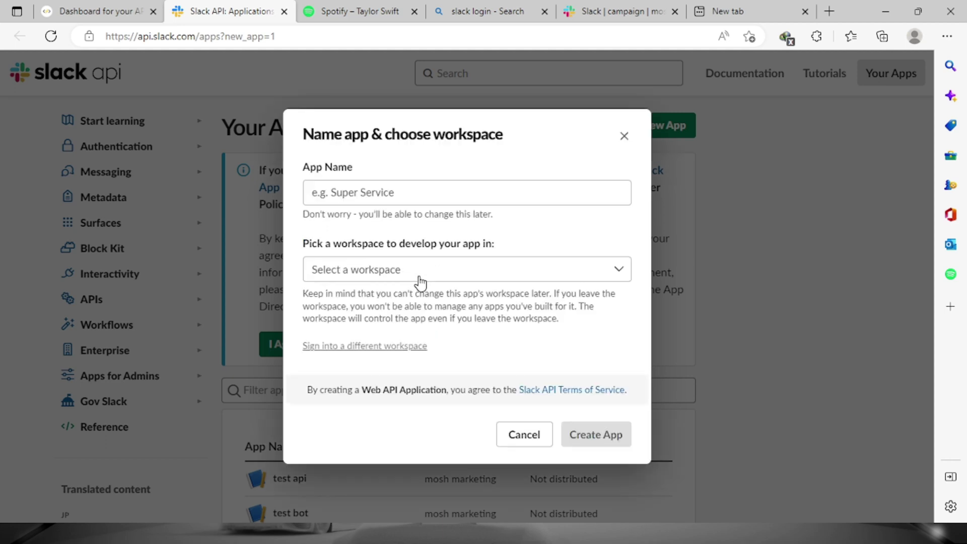
click(459, 197)
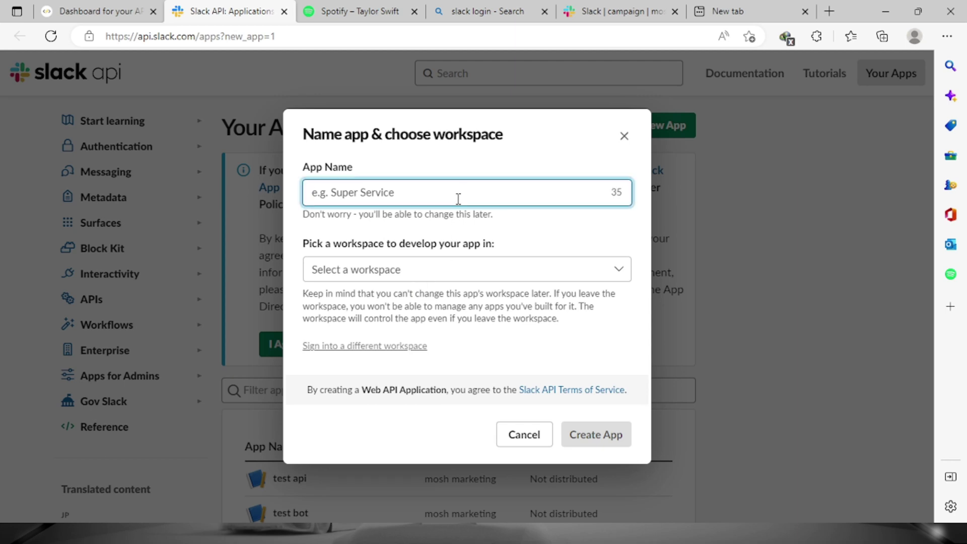
text(slack test)
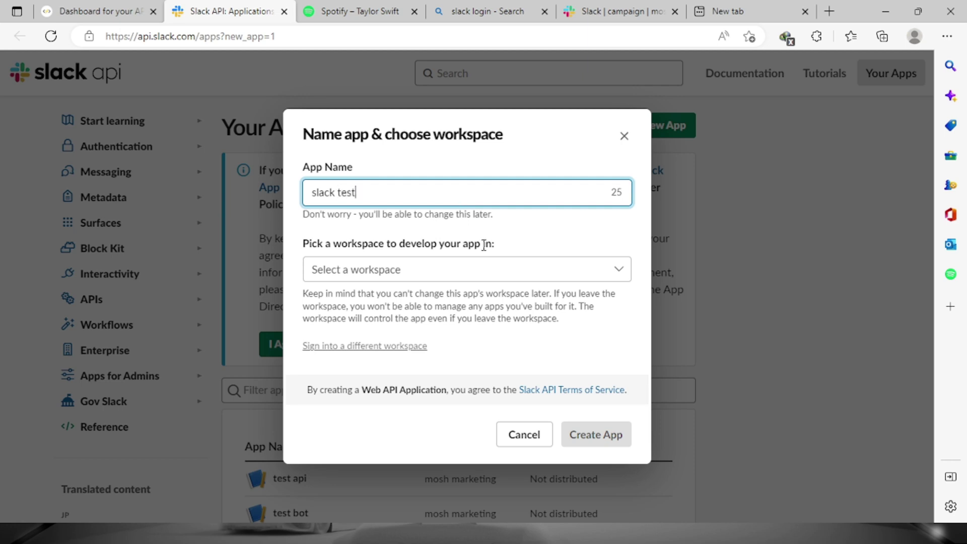
click(607, 270)
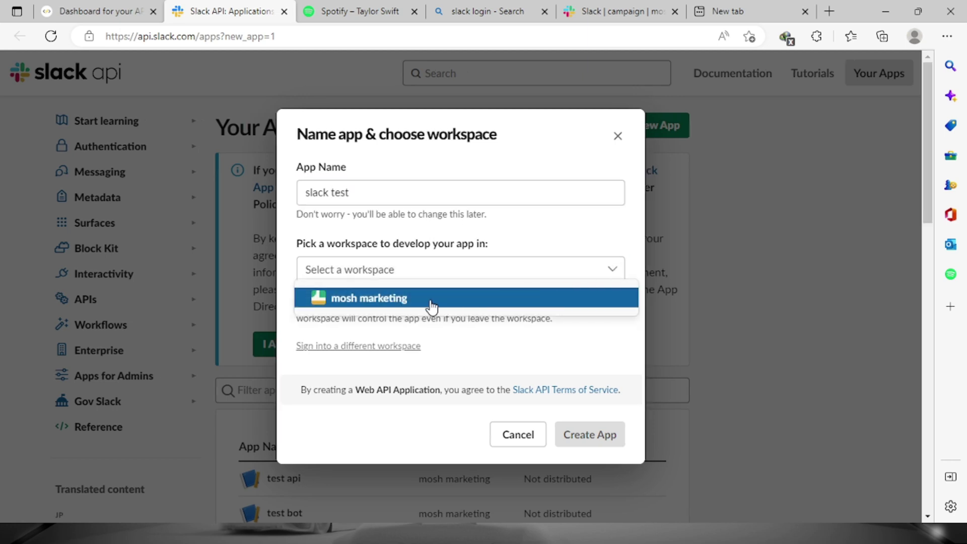
click(401, 298)
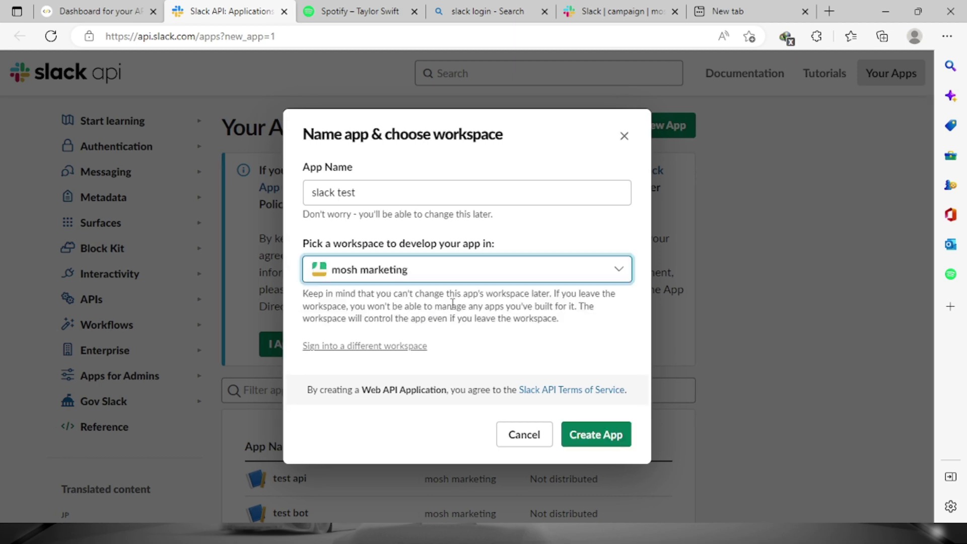
click(583, 443)
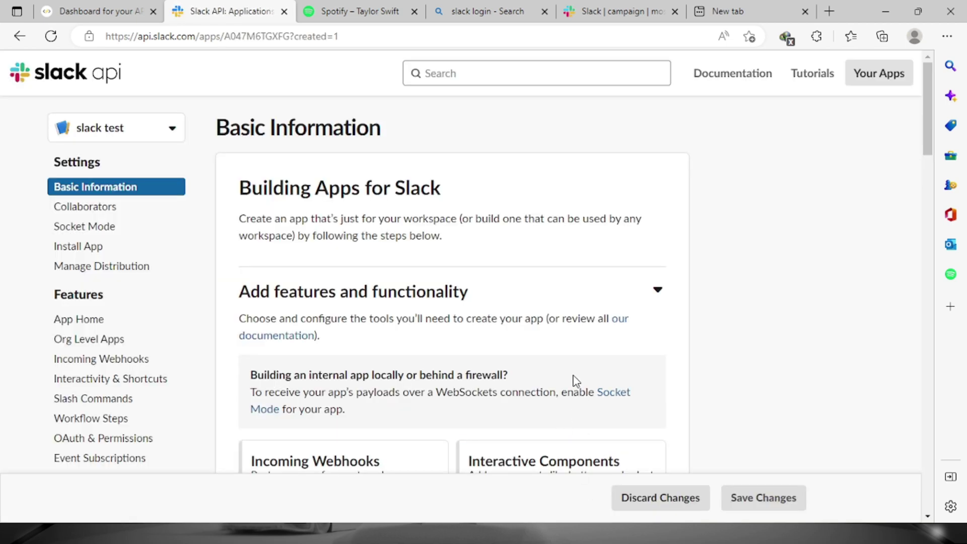
- Open the Bots feature of the slack test app and go to the review of scopes for its bot token
scroll(582, 313, down, 7)
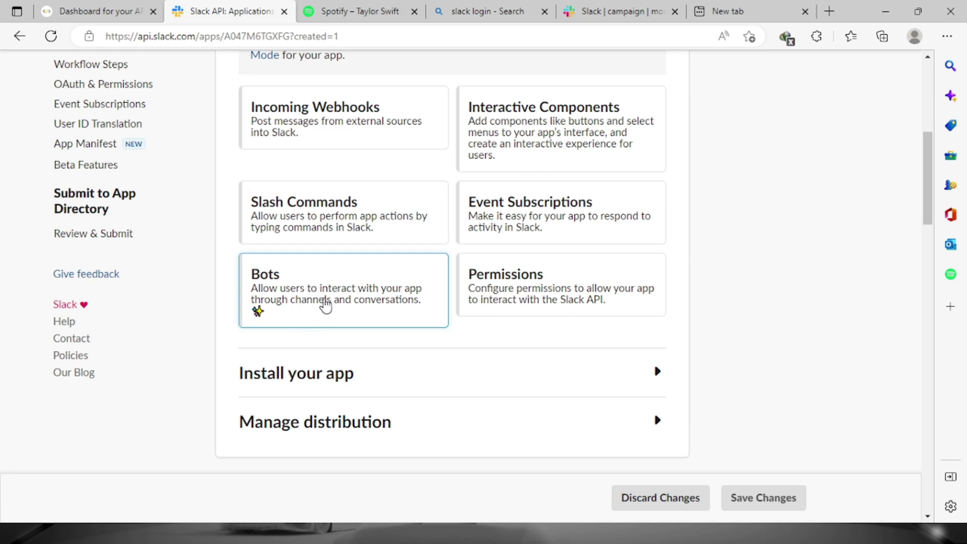
click(288, 313)
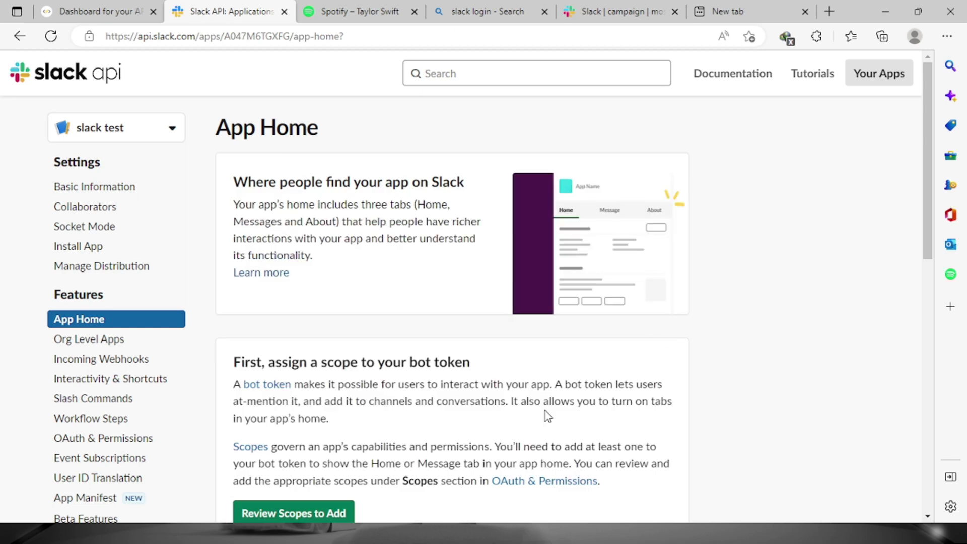
scroll(514, 375, down, 6)
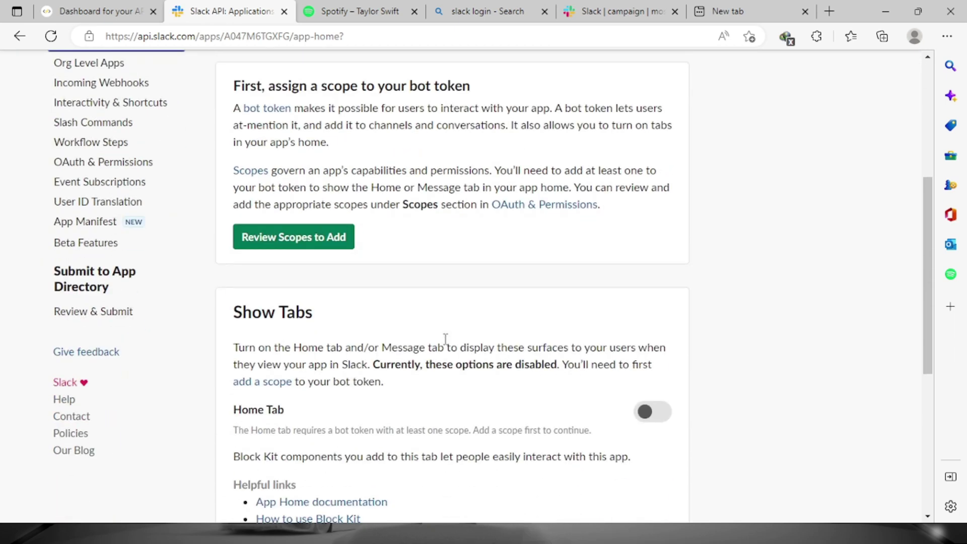
scroll(445, 339, up, 3)
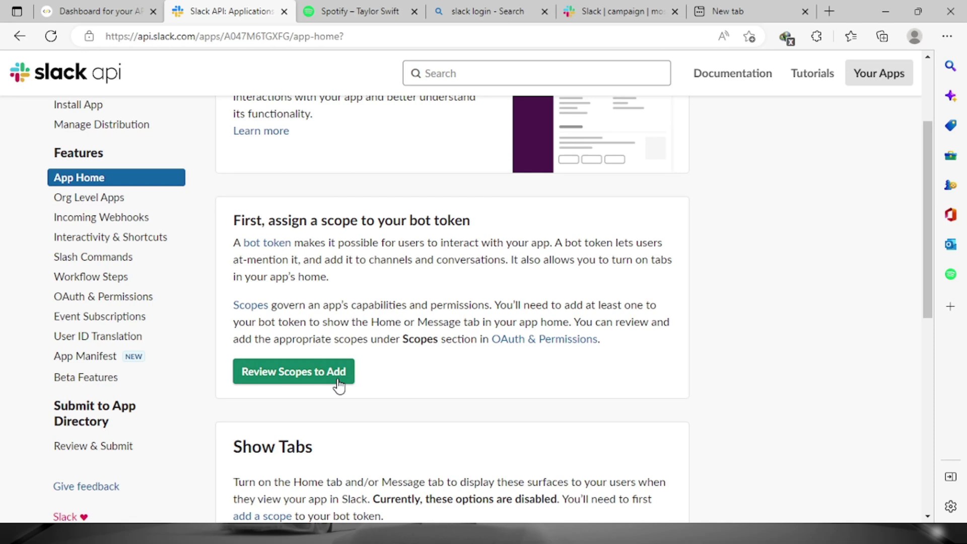
click(294, 380)
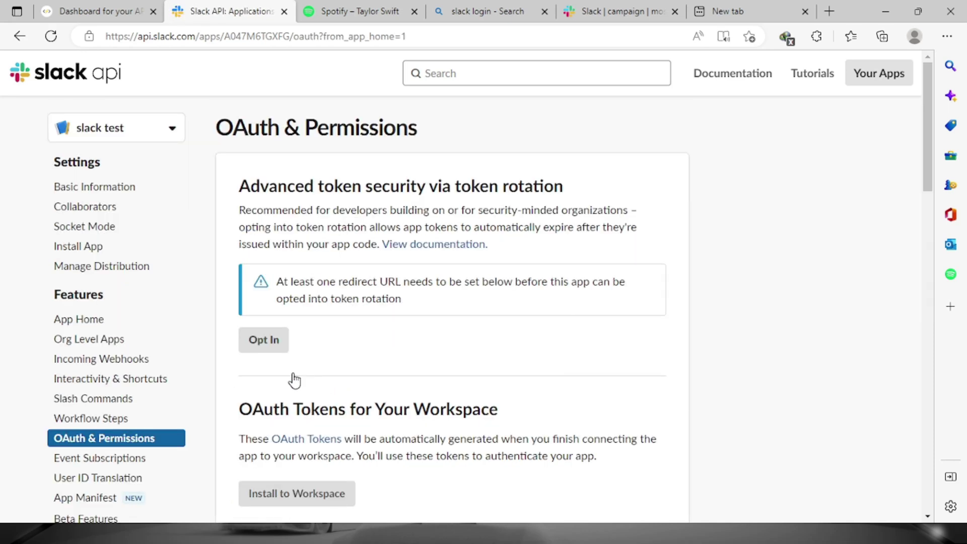
- Add the chat:write OAuth scope to the app's Bot Token Scopes
scroll(351, 337, down, 5)
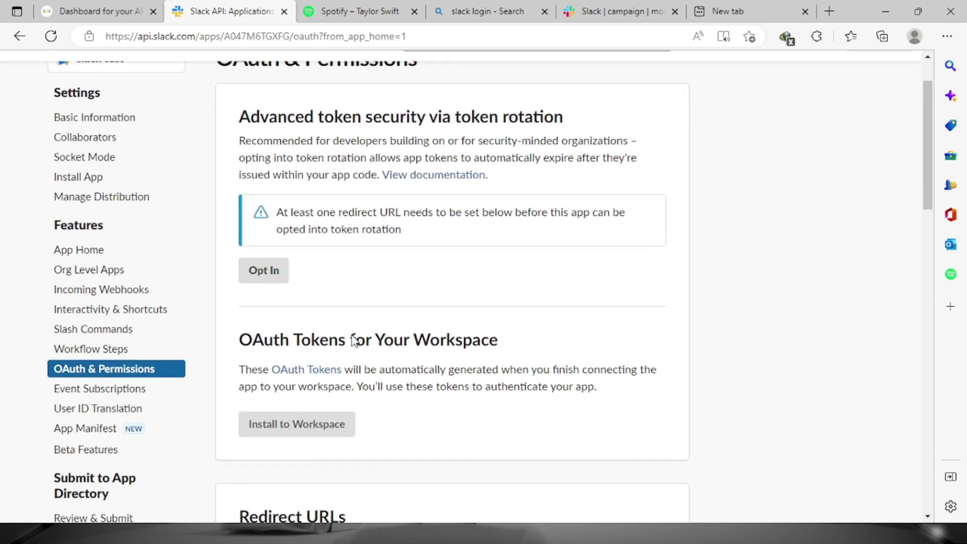
scroll(352, 334, up, 3)
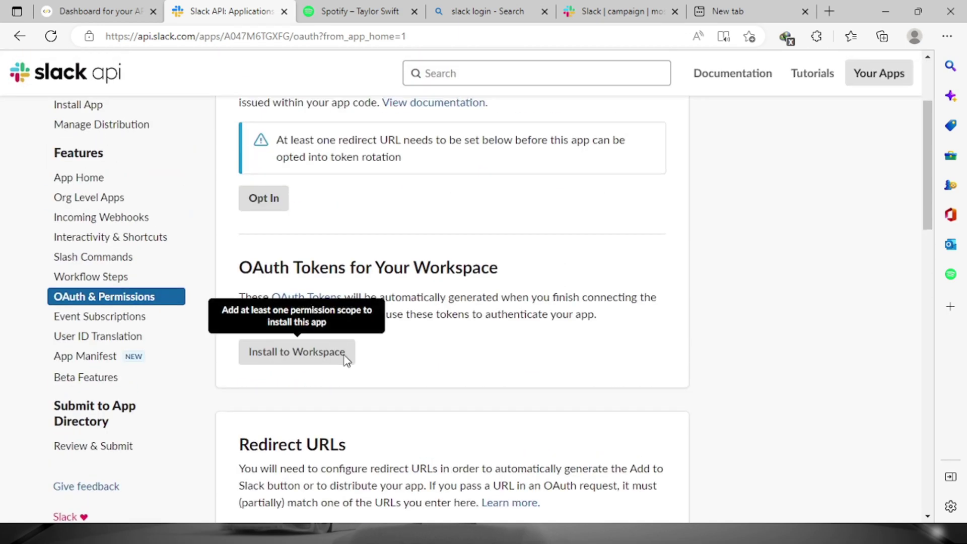
scroll(325, 361, down, 10)
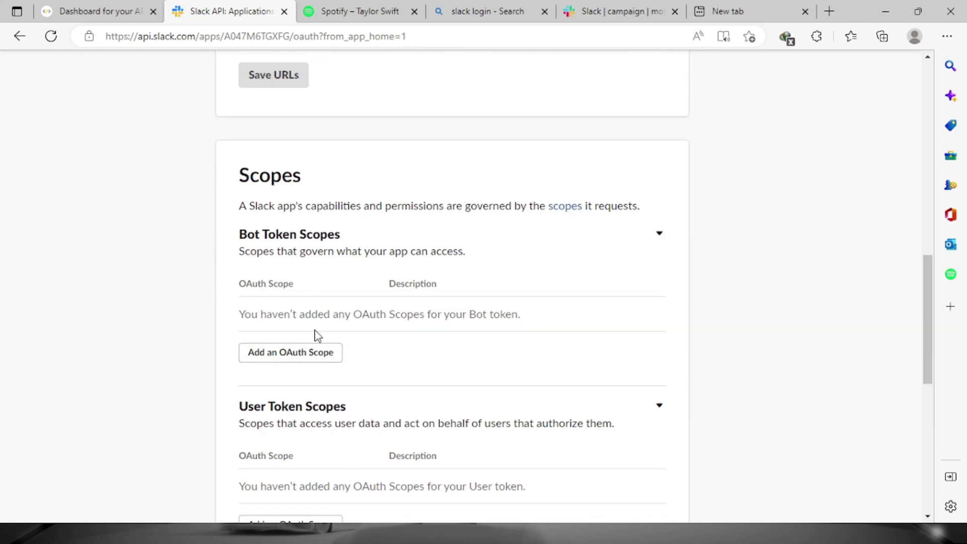
click(304, 359)
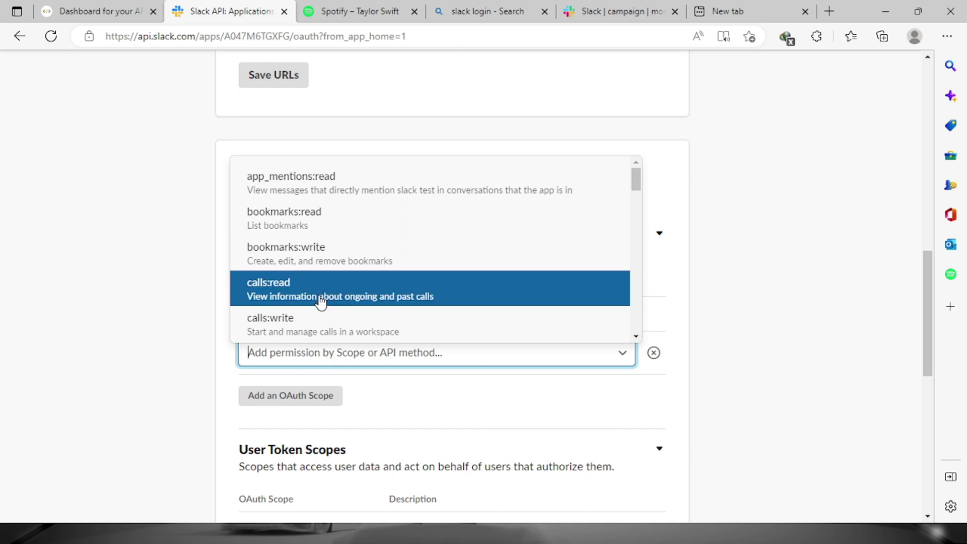
click(311, 359)
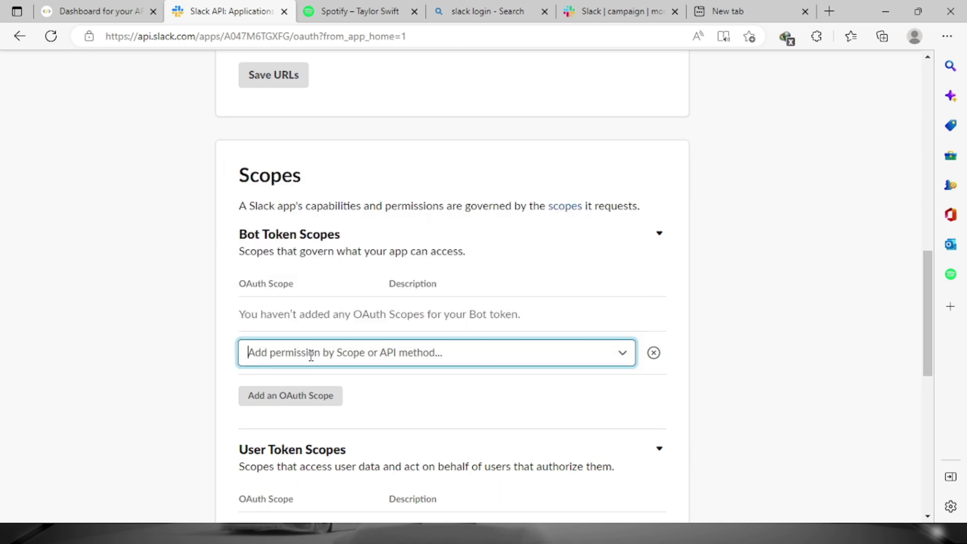
click(311, 359)
text(chat)
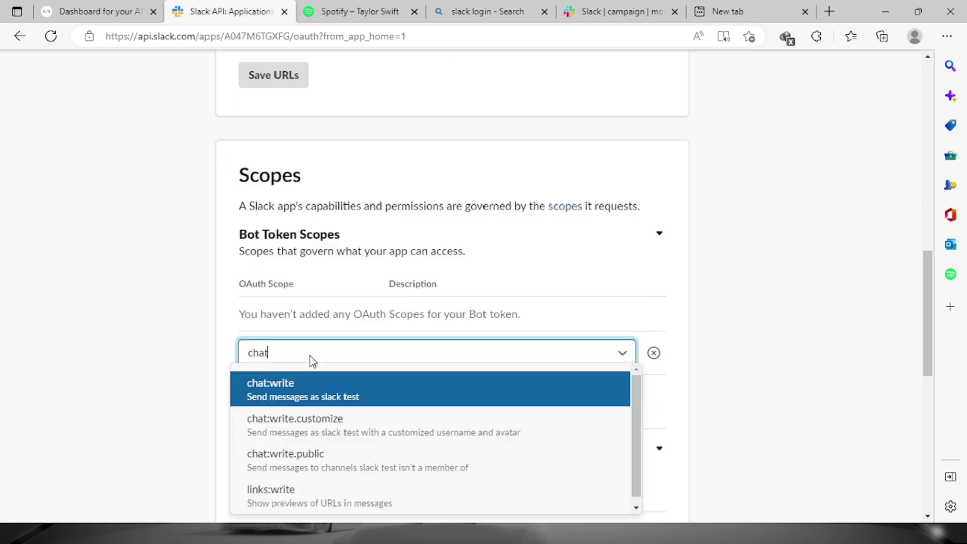
click(303, 392)
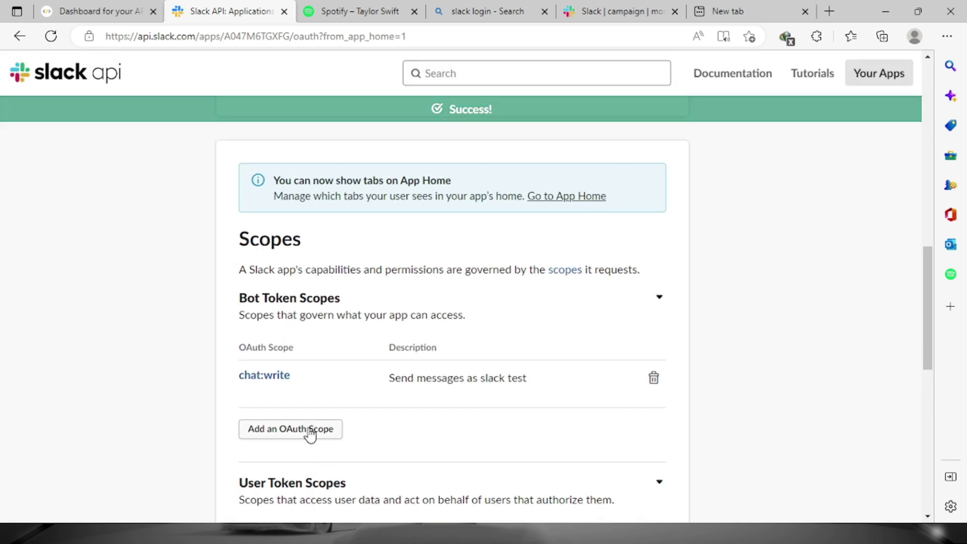
- Add the channels:read OAuth scope to the app's Bot Token Scopes
click(310, 428)
text(chat)
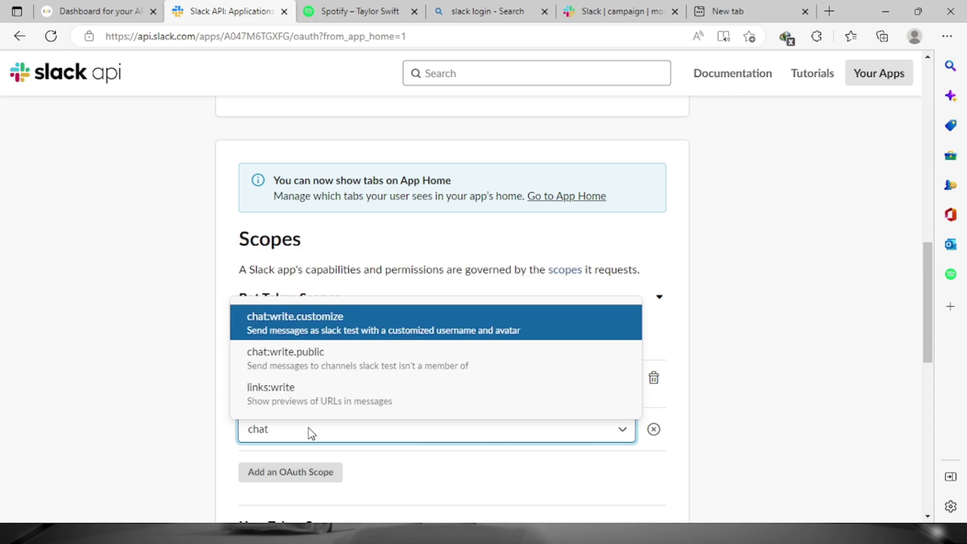
key(BackSpace)
text(nne)
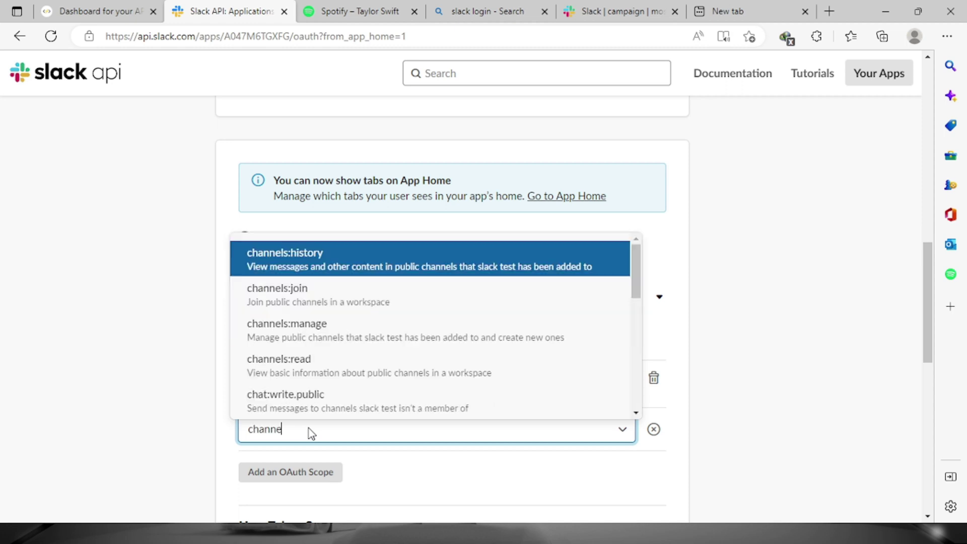
click(312, 378)
- Add the groups:read and groups:write OAuth scopes to the app's Bot Token Scopes
scroll(316, 474, down, 2)
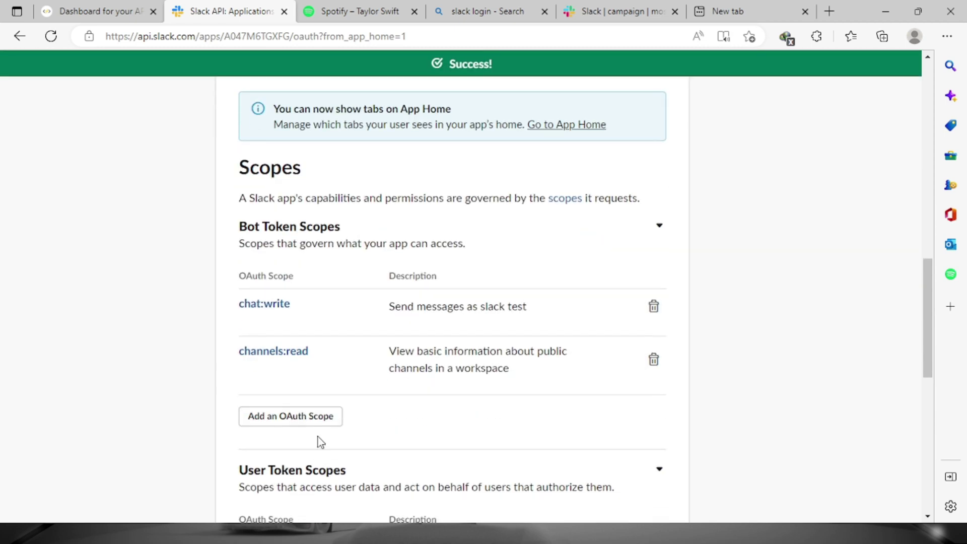
click(318, 437)
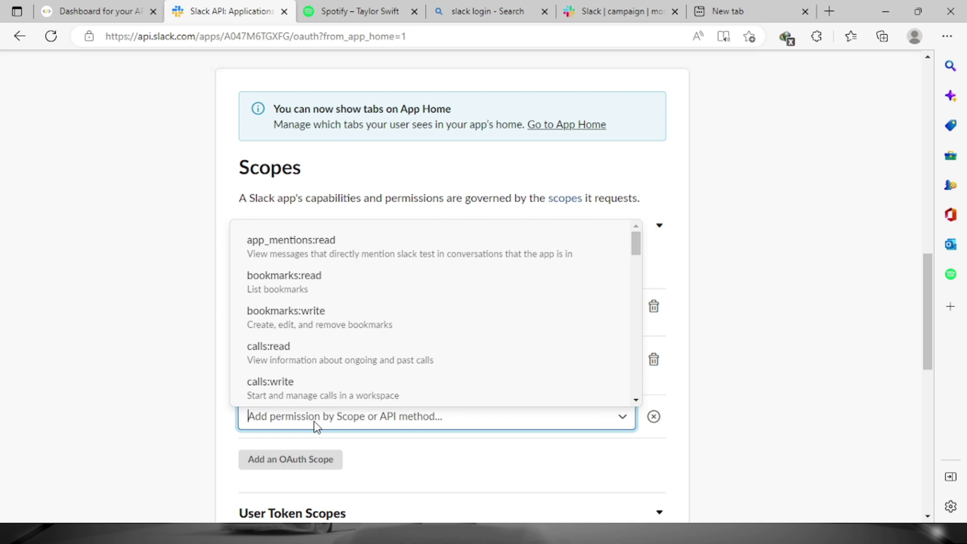
text(gr)
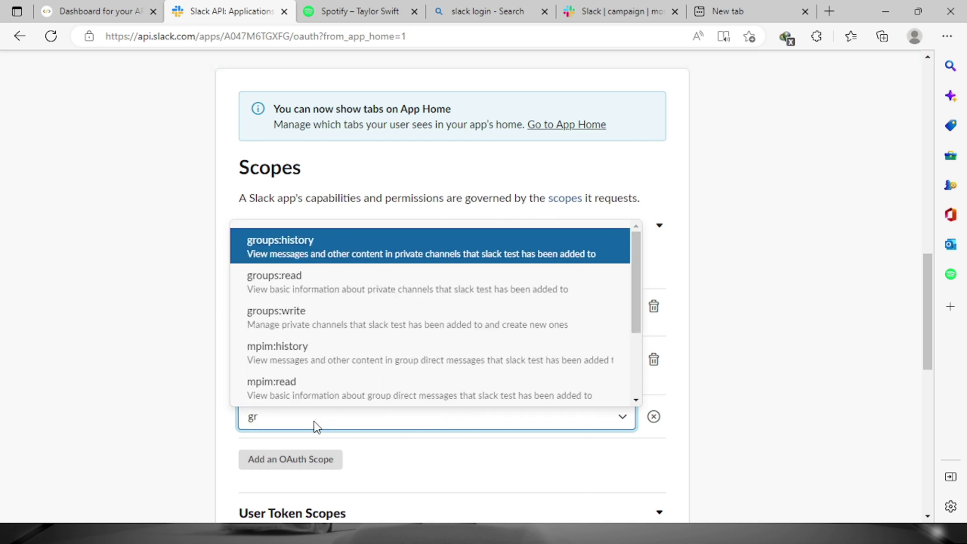
click(356, 299)
click(308, 475)
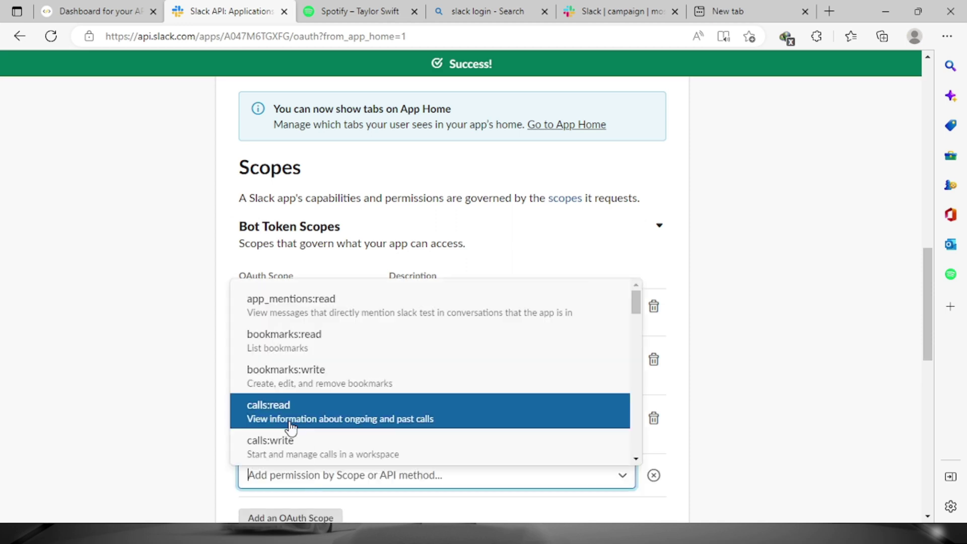
text(gr)
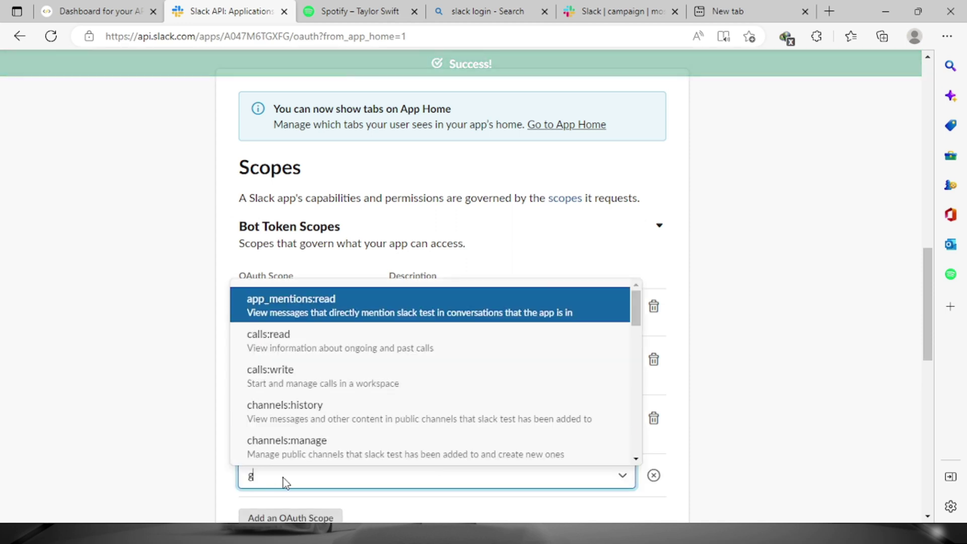
click(294, 348)
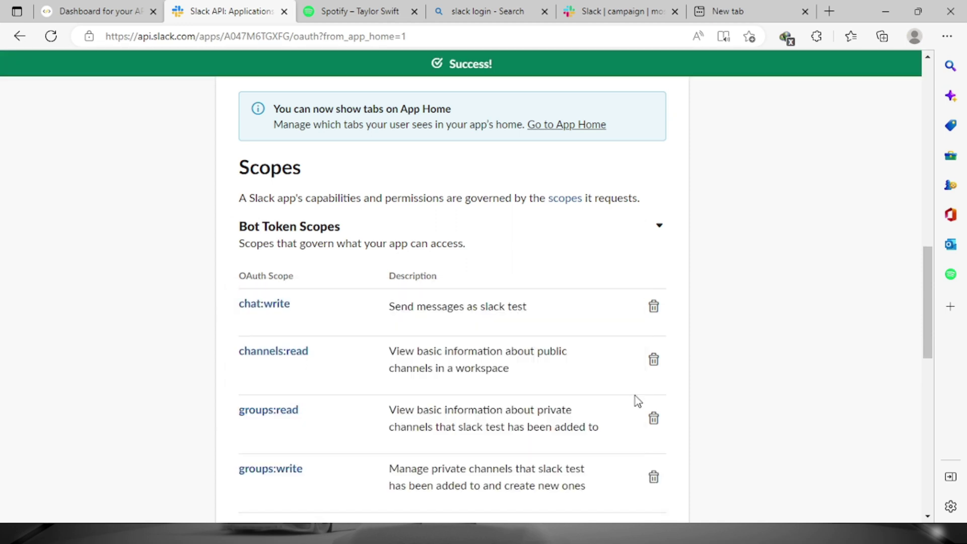
- Install the slack test app to the mosh marketing workspace and allow the permissions it requests
scroll(388, 315, down, 3)
scroll(324, 362, down, 1)
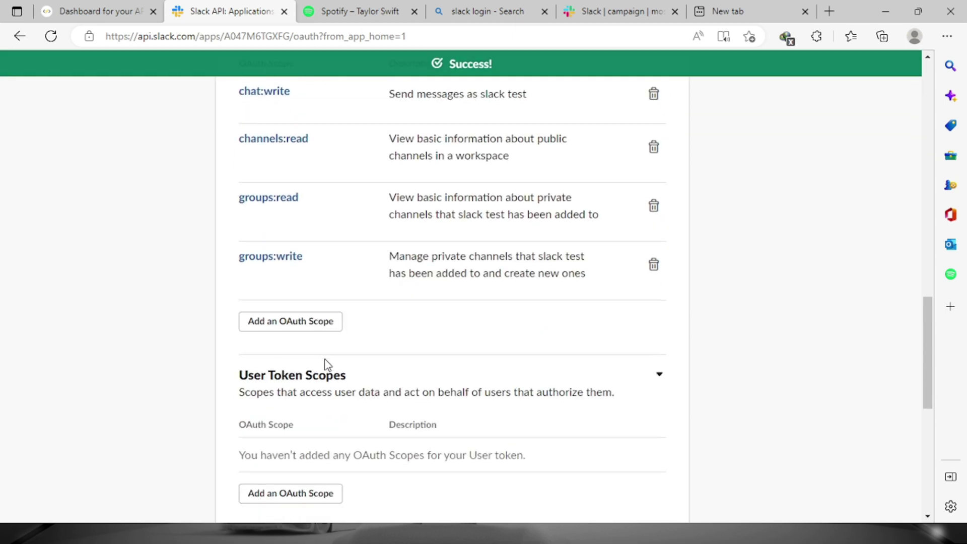
scroll(327, 365, up, 1)
scroll(328, 365, up, 12)
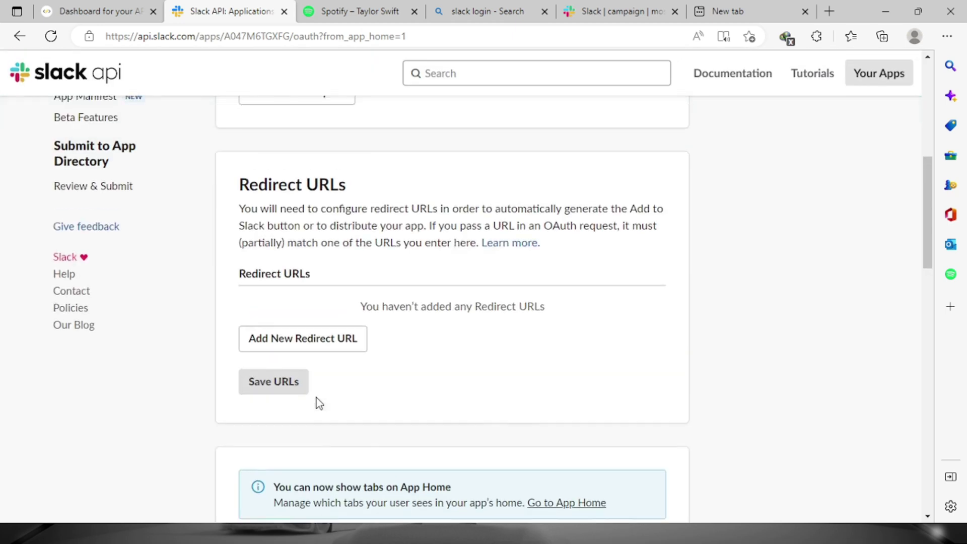
scroll(325, 342, up, 3)
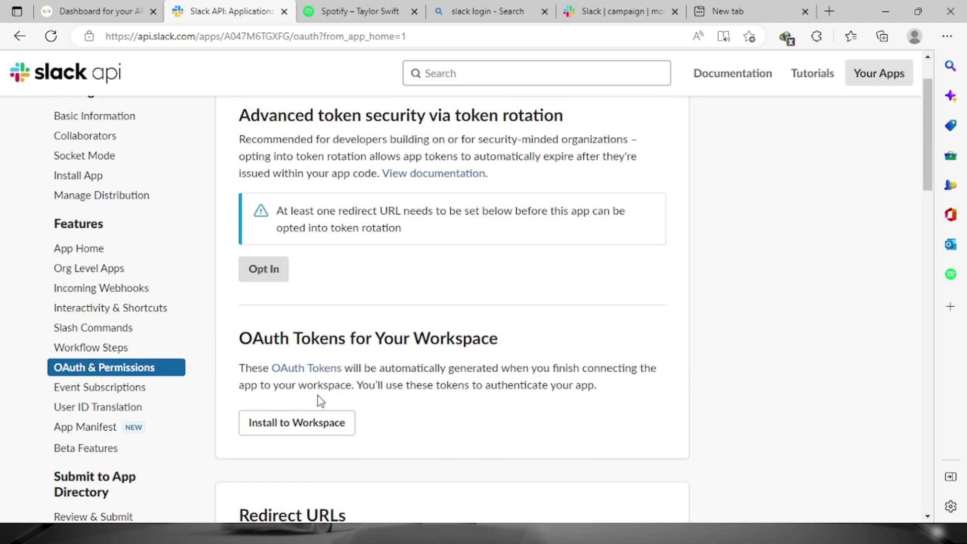
scroll(302, 359, down, 1)
click(301, 362)
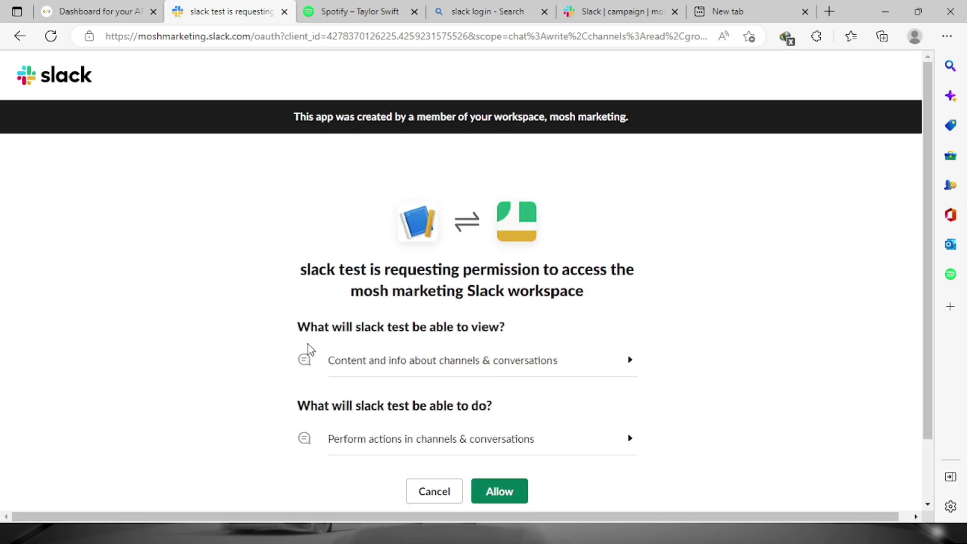
scroll(317, 342, down, 1)
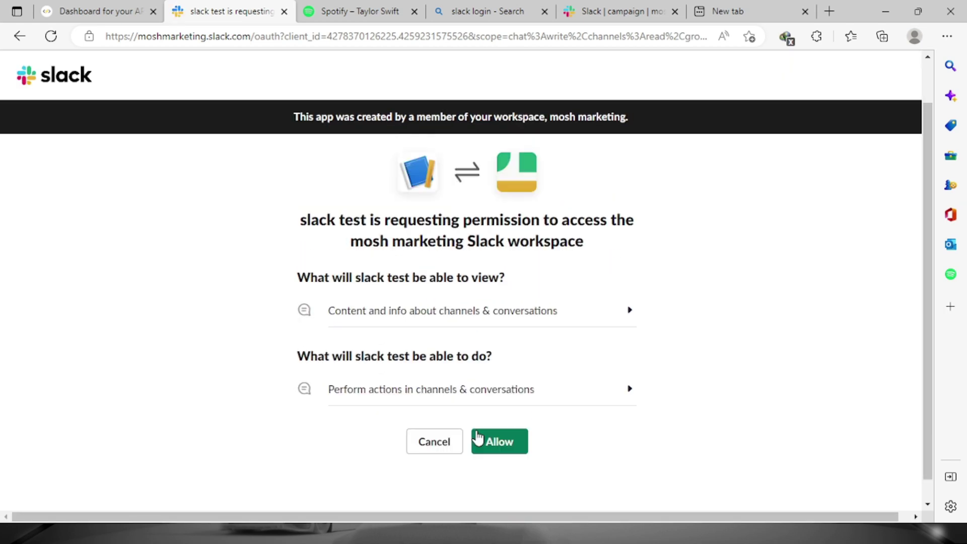
click(490, 424)
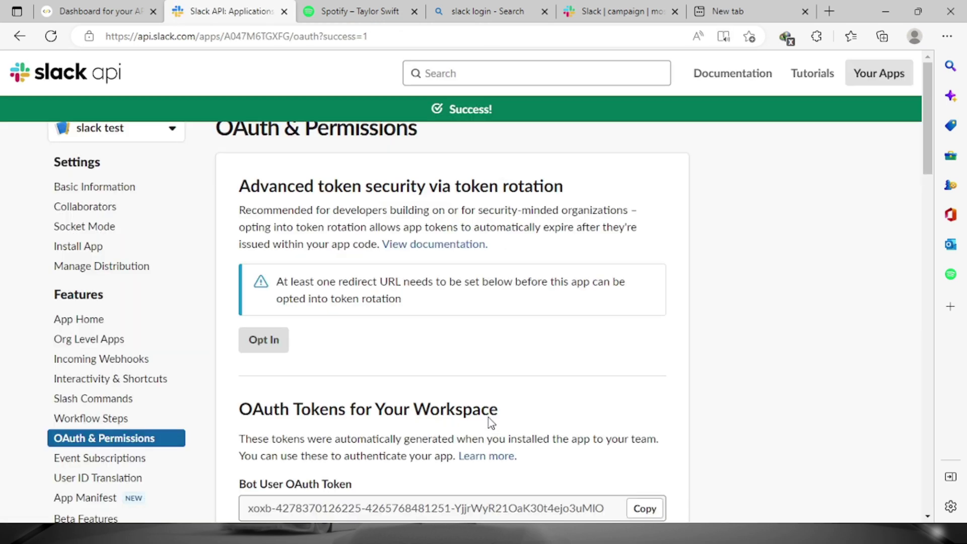
- Copy the Bot User OAuth Token and paste it as the Bot User OAuth Access Token in the NoCodeAPI Slack Hooks setup
scroll(487, 421, down, 2)
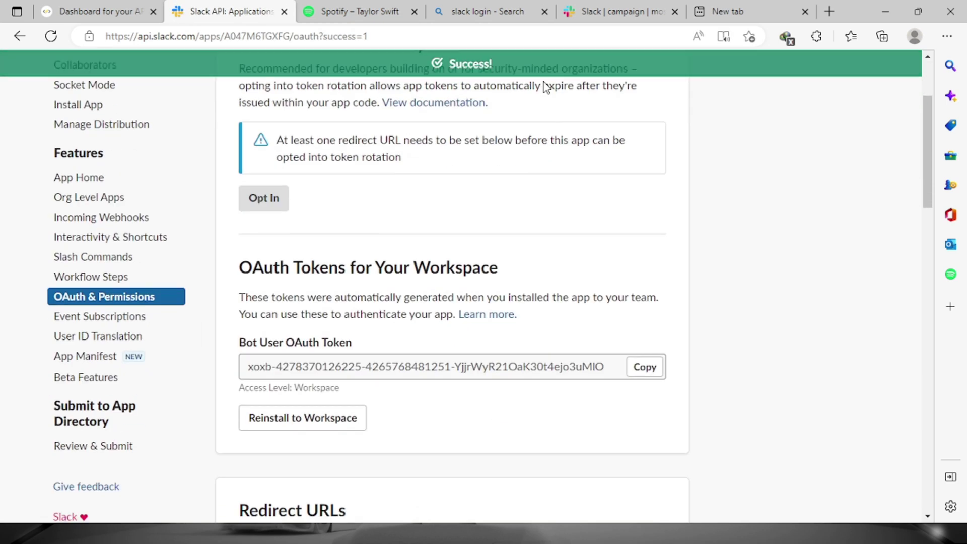
scroll(260, 363, down, 1)
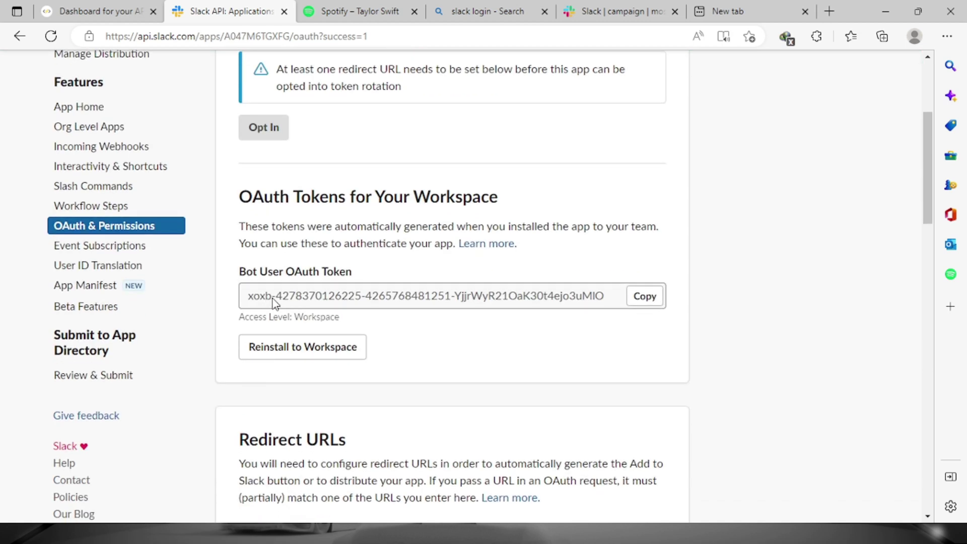
click(653, 308)
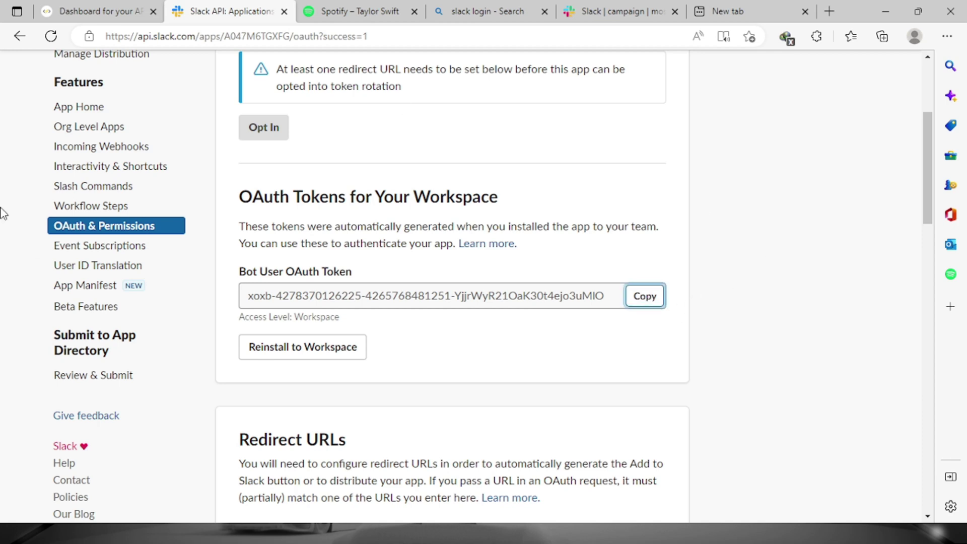
click(93, 11)
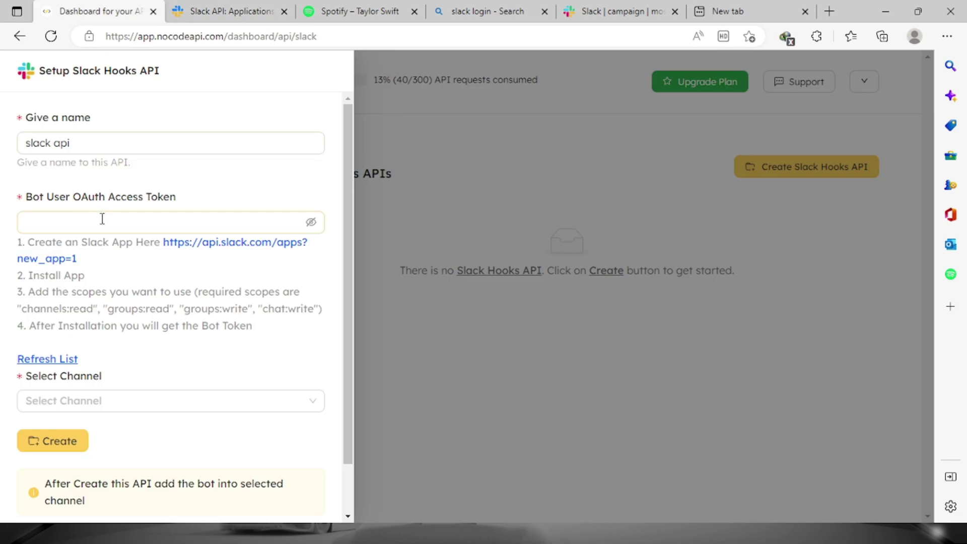
key(ctrl+v)
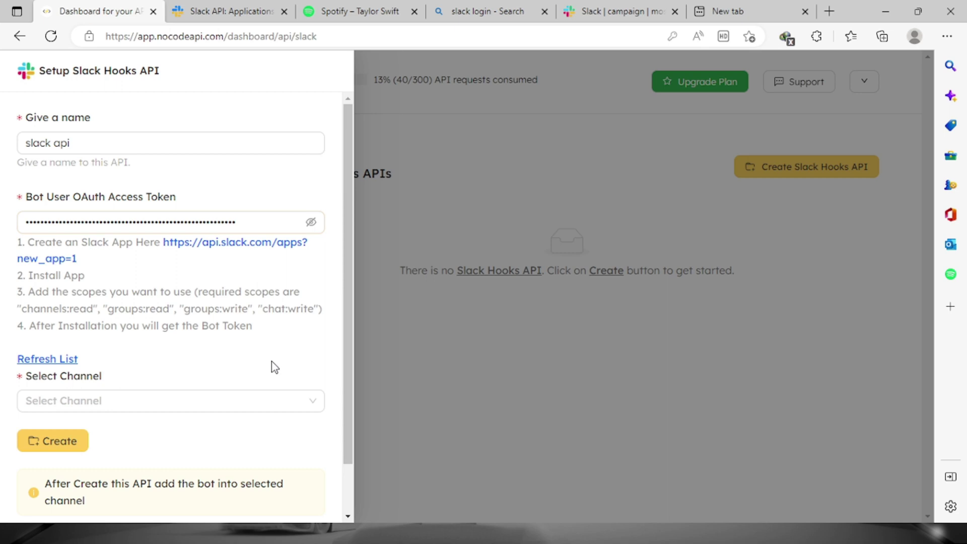
scroll(233, 358, down, 1)
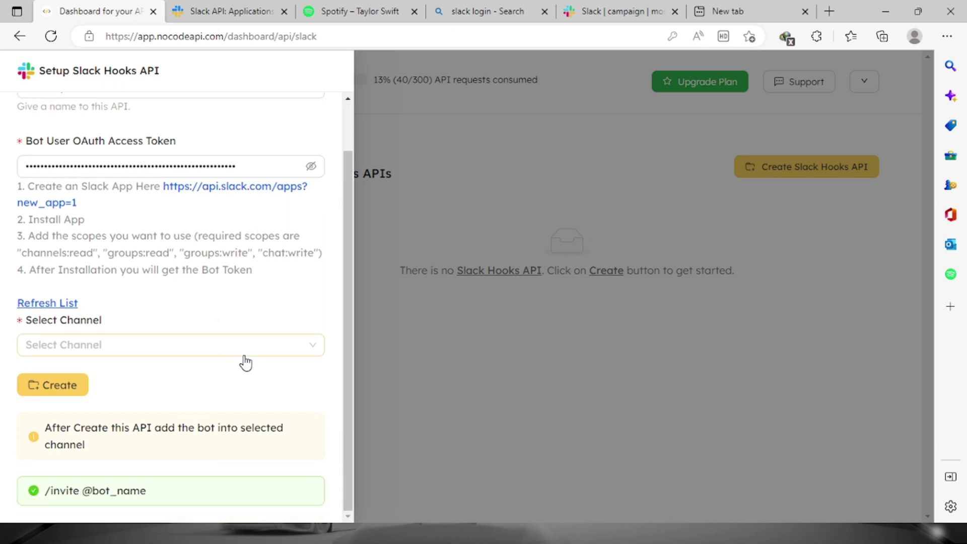
click(309, 355)
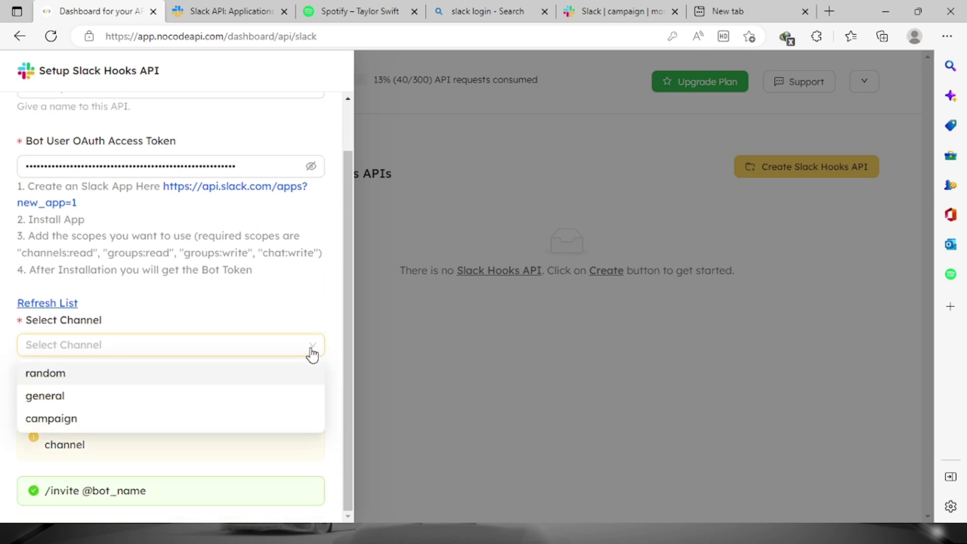
click(313, 355)
click(312, 355)
click(312, 355)
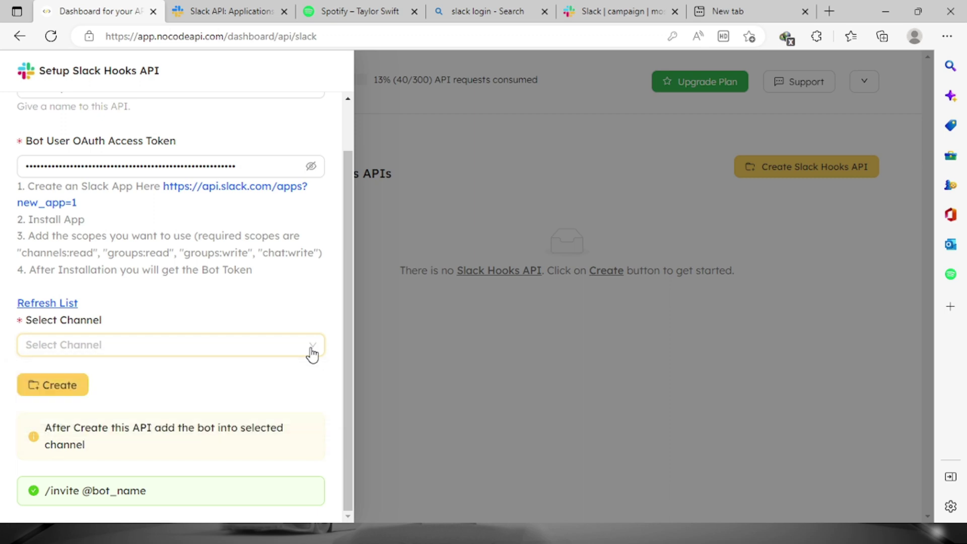
click(736, 10)
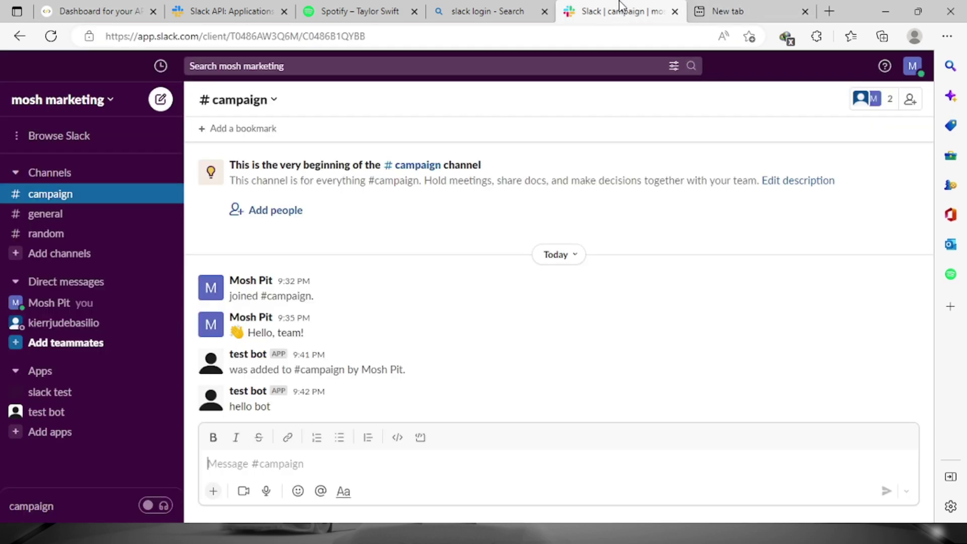
click(619, 10)
text(/invite)
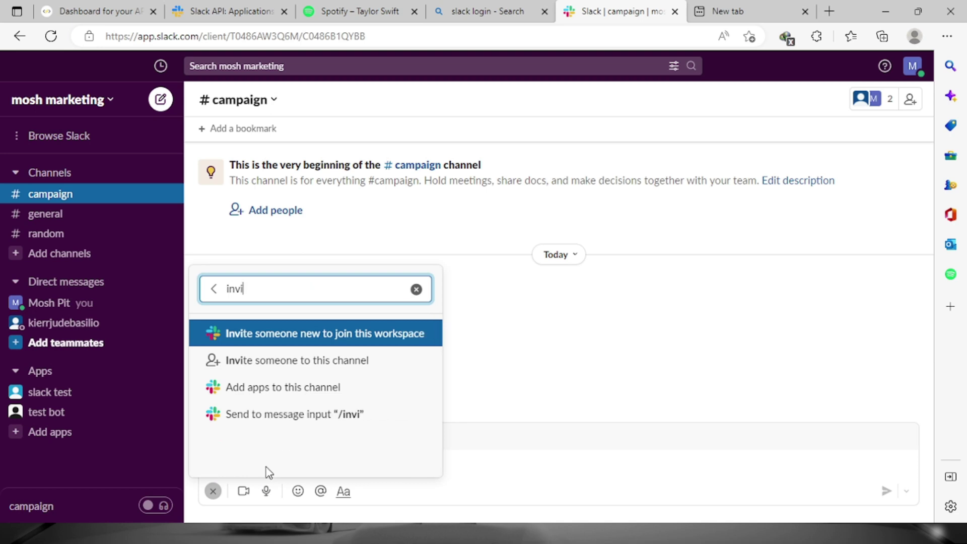
key(Escape)
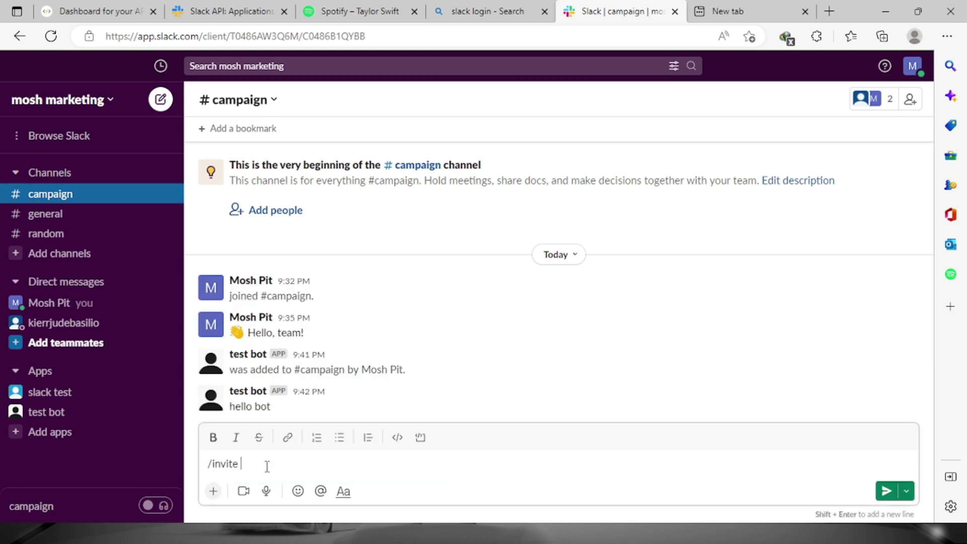
text(@)
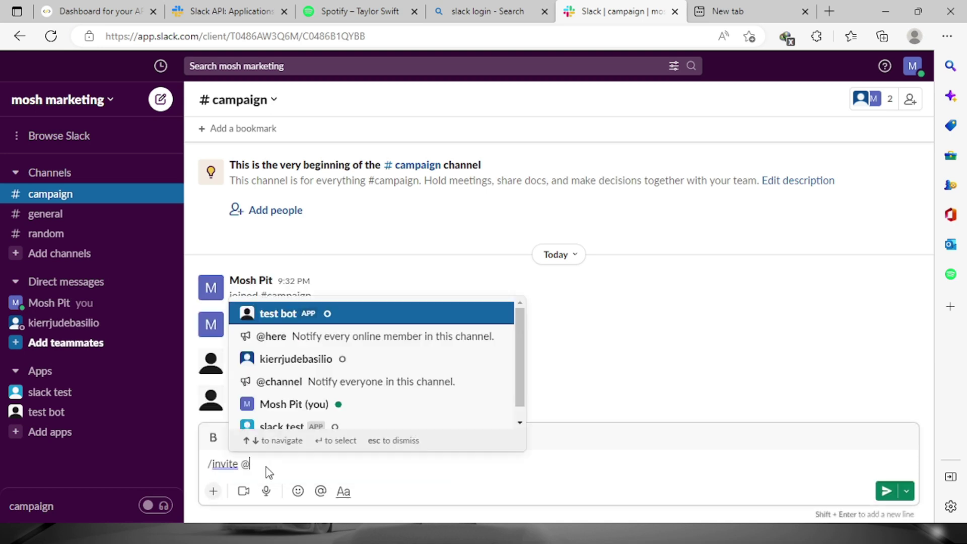
text(tes)
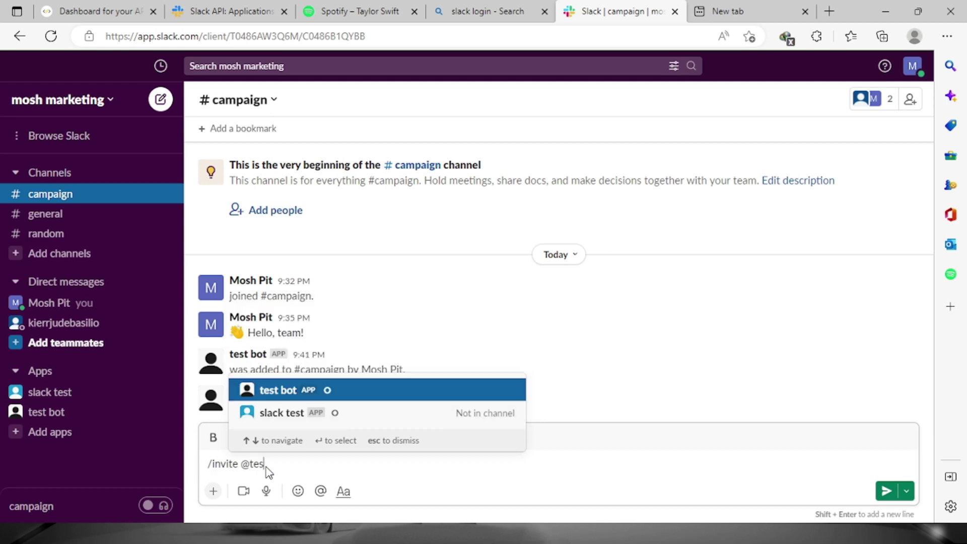
click(289, 422)
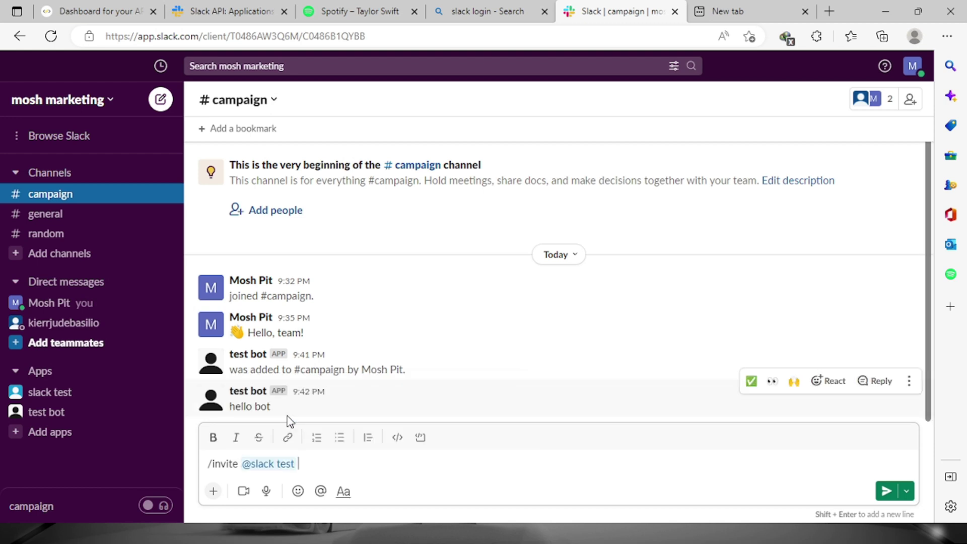
click(887, 492)
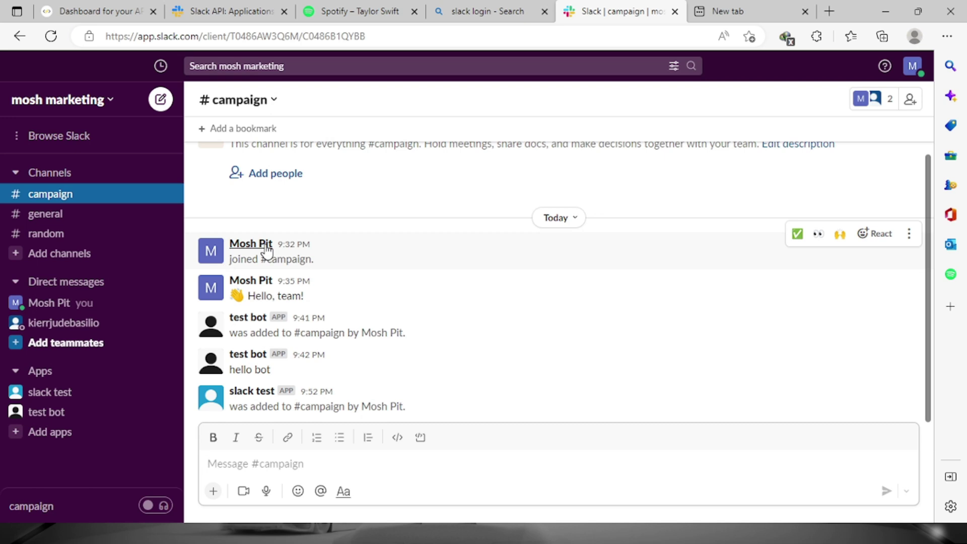
- Return to the NoCodeAPI setup, select the campaign channel and create the Slack Hooks API
click(108, 7)
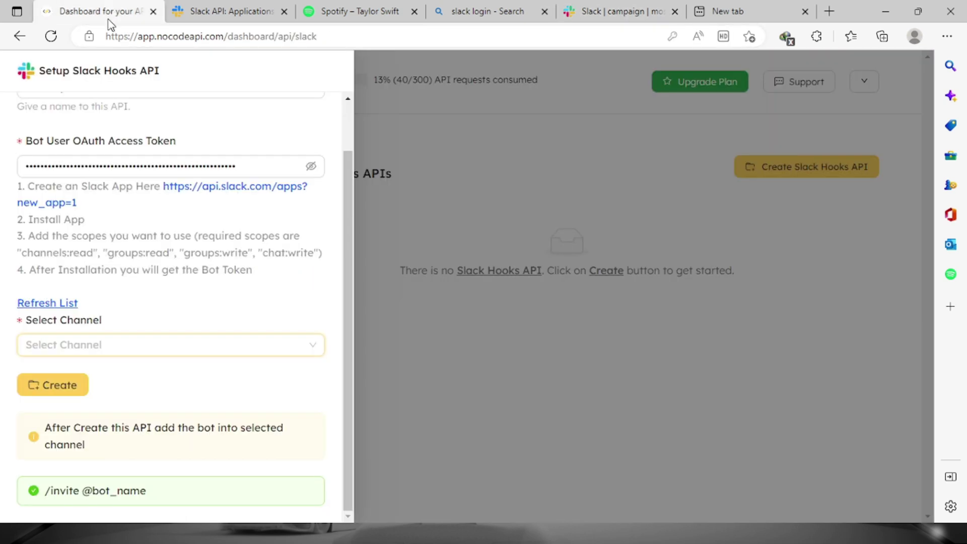
click(317, 347)
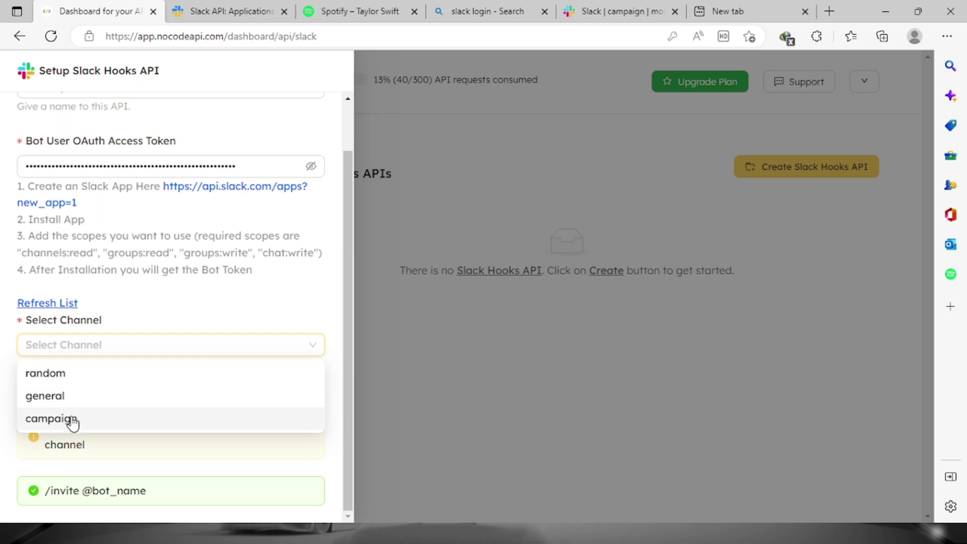
click(72, 422)
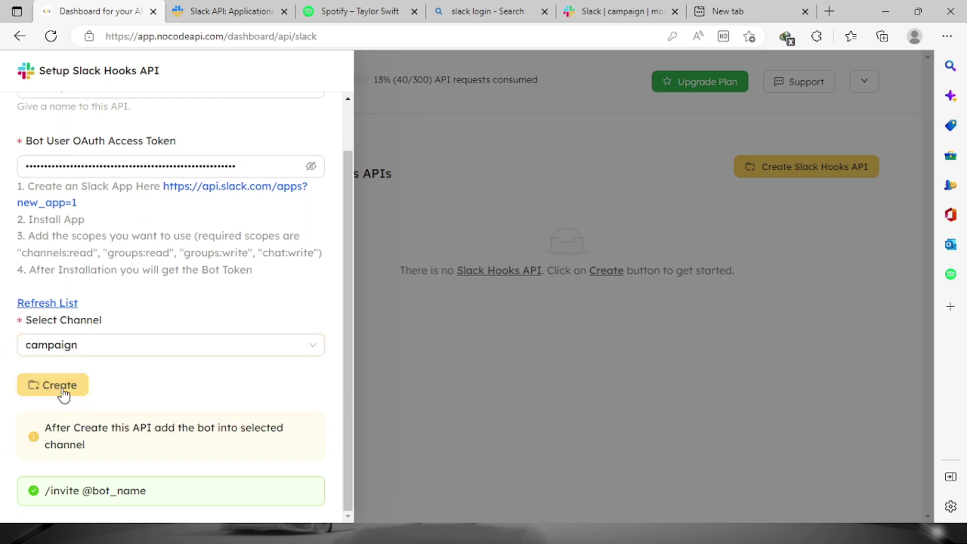
click(62, 392)
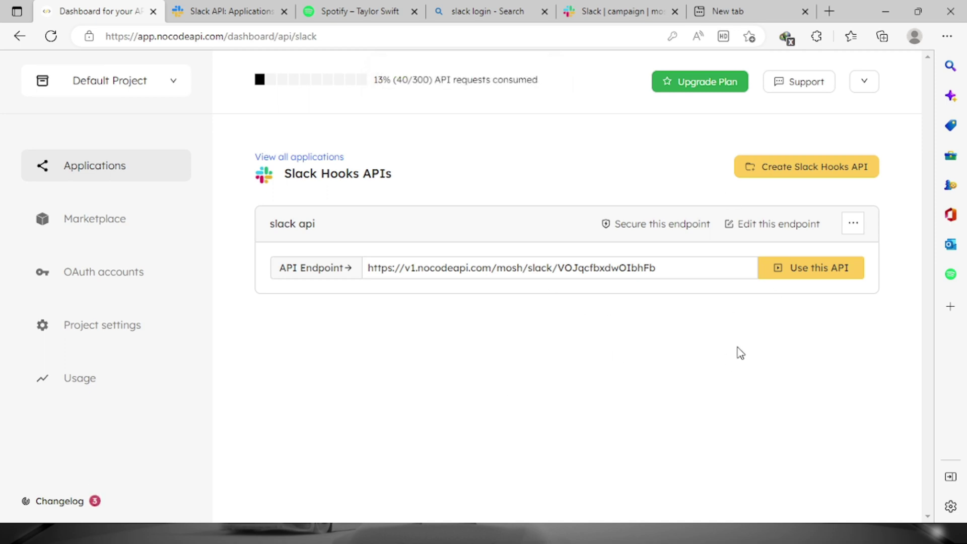
- Open the slack api playground at the Send Text to Channel endpoint and set the text parameter to "hello"
click(819, 282)
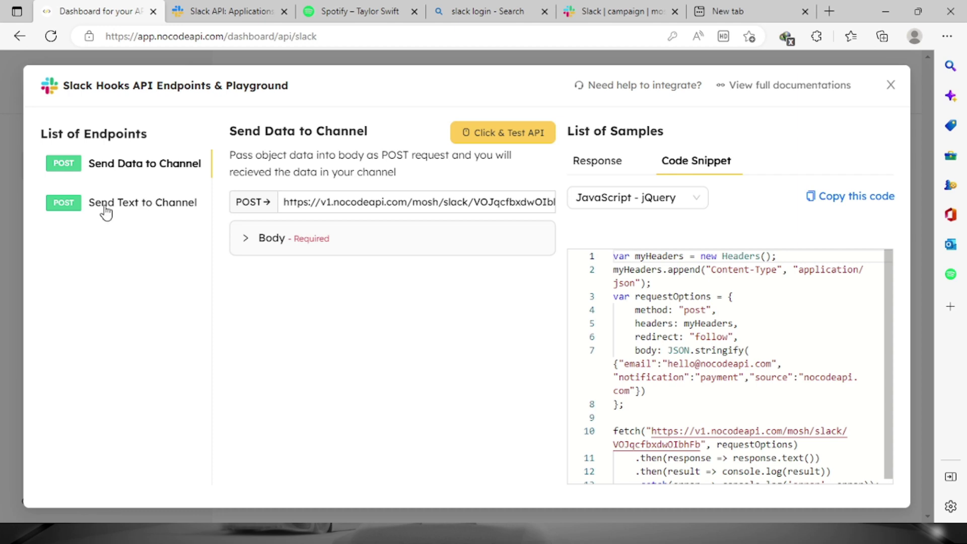
click(142, 209)
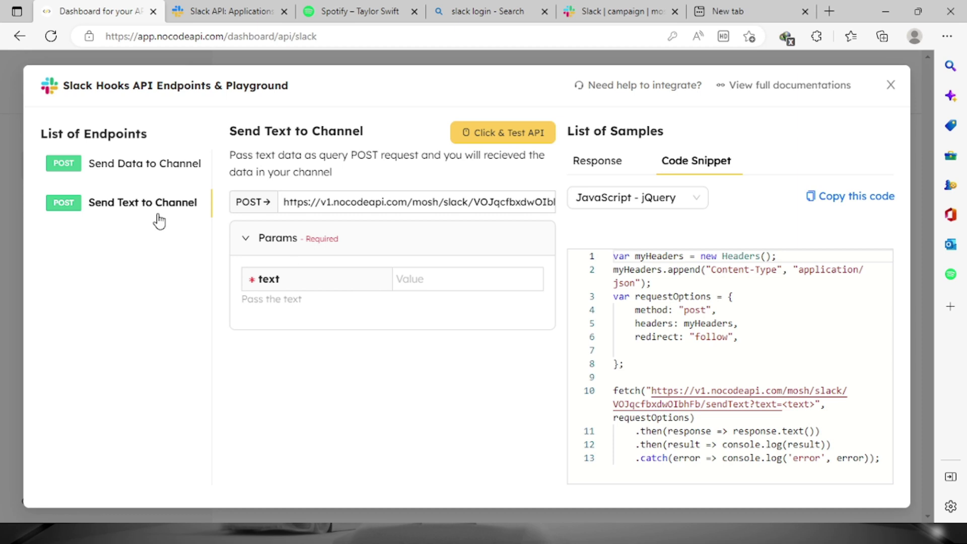
click(428, 280)
text(hi)
key(BackSpace)
key(BackSpace)
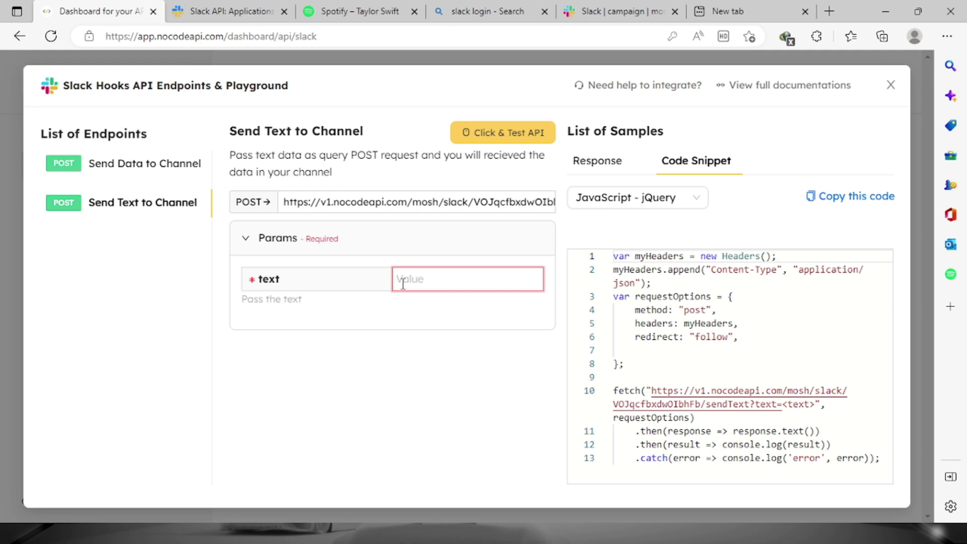
text(hello)
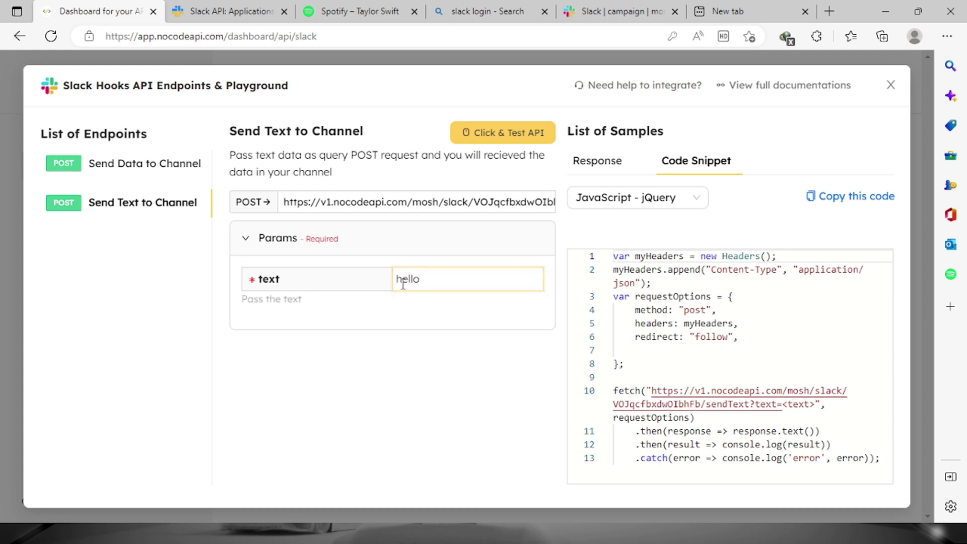
- Extend the text parameter to "hello test bot api asfafdgadfvarg", run the Send Text to Channel test and examine its response
text( test)
text( bkt)
text(ot api )
text(asfafdgadfvarg)
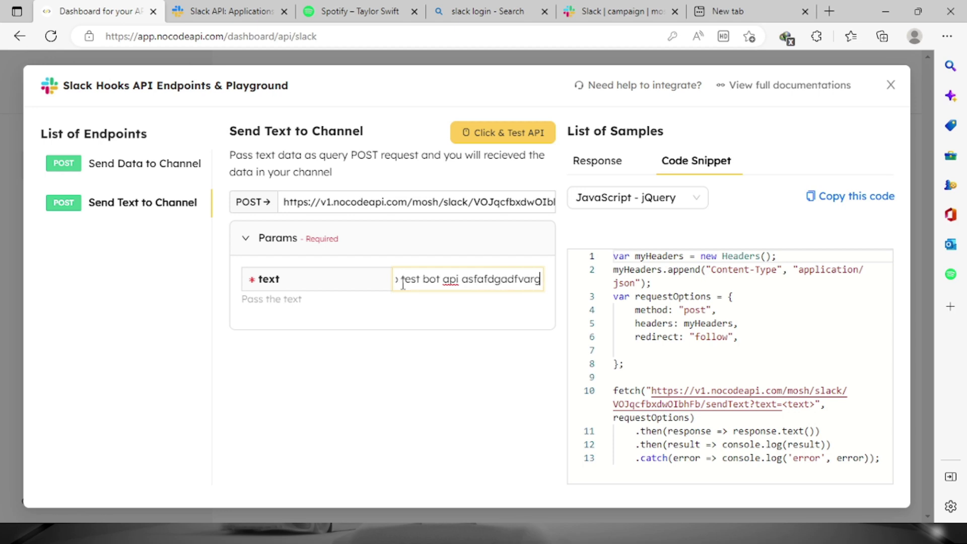
click(507, 137)
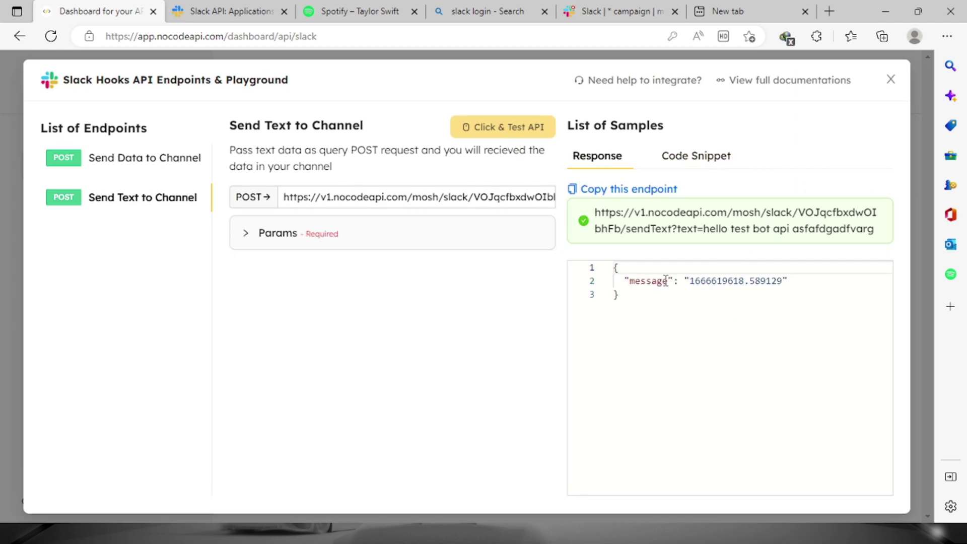
drag(688, 281, 794, 282)
click(783, 304)
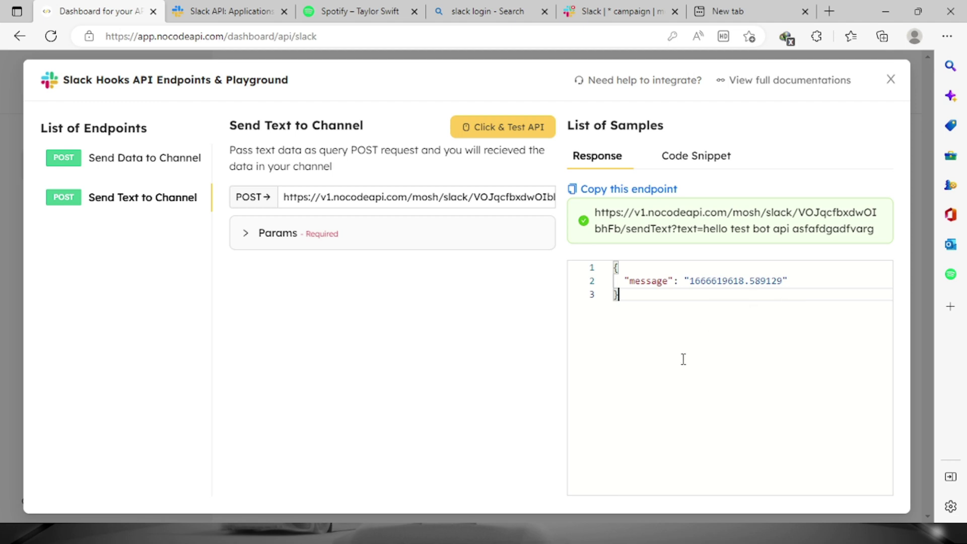
- Switch to the Slack workspace and check the campaign channel for the slack test bot's message
click(625, 12)
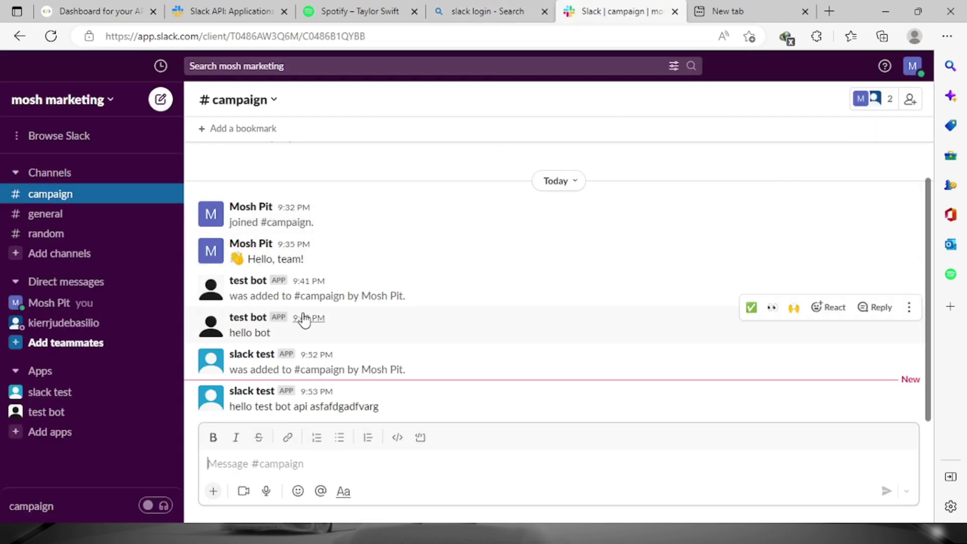
click(237, 406)
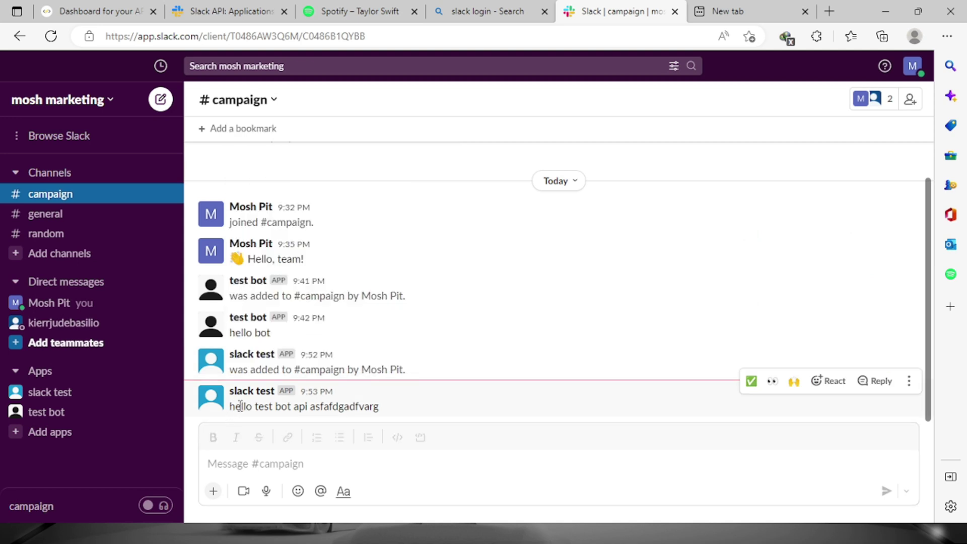
drag(239, 406, 382, 412)
click(398, 409)
drag(235, 406, 382, 425)
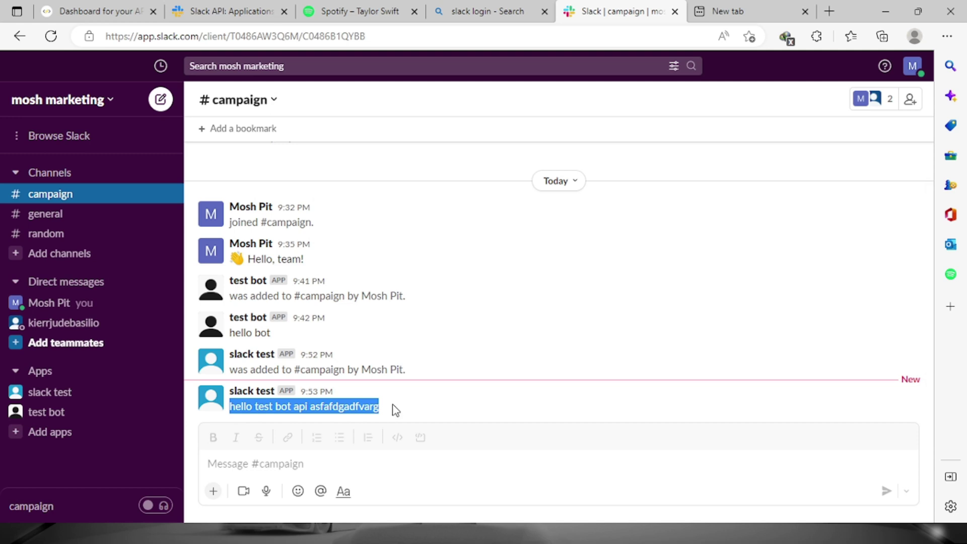
click(510, 358)
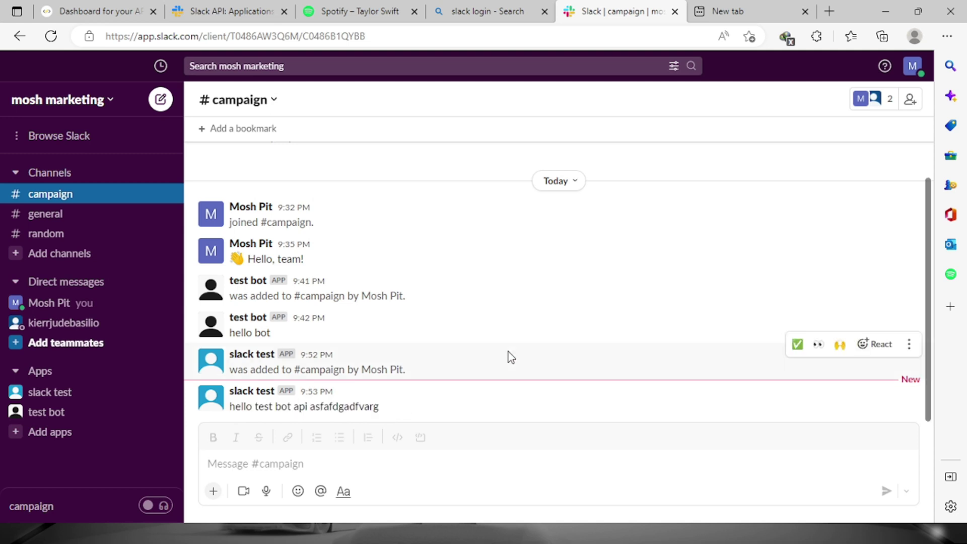